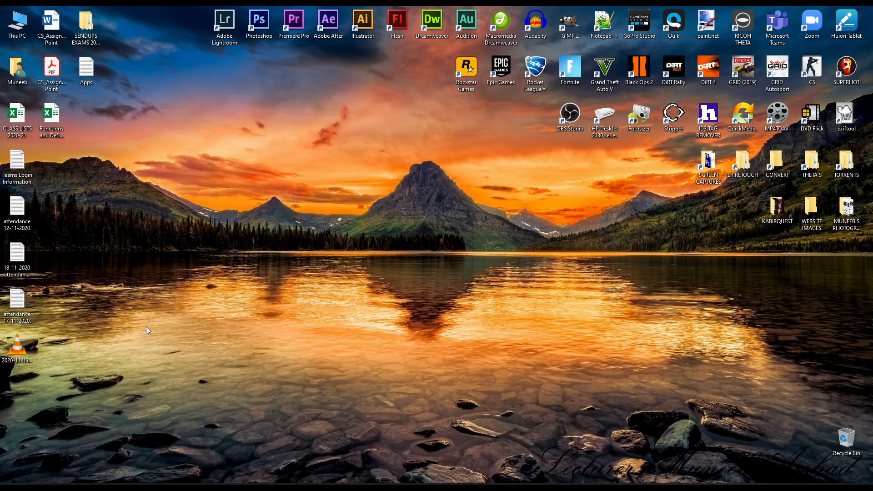
# Step: Launch Excel and create a new blank workbook
pyautogui.press('super')
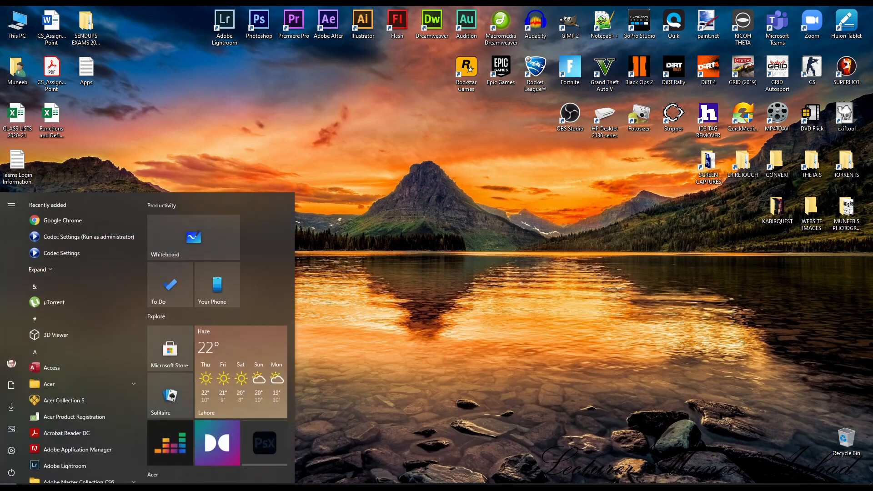
pyautogui.write('excel')
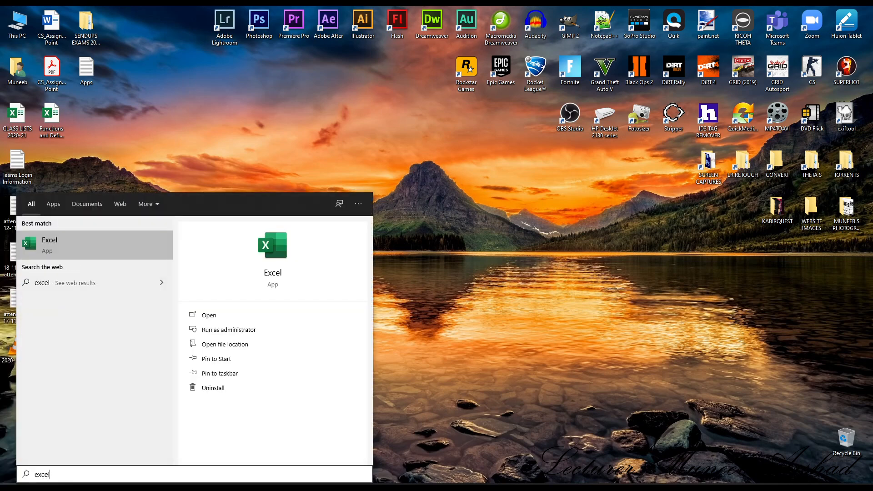
pyautogui.press('Return')
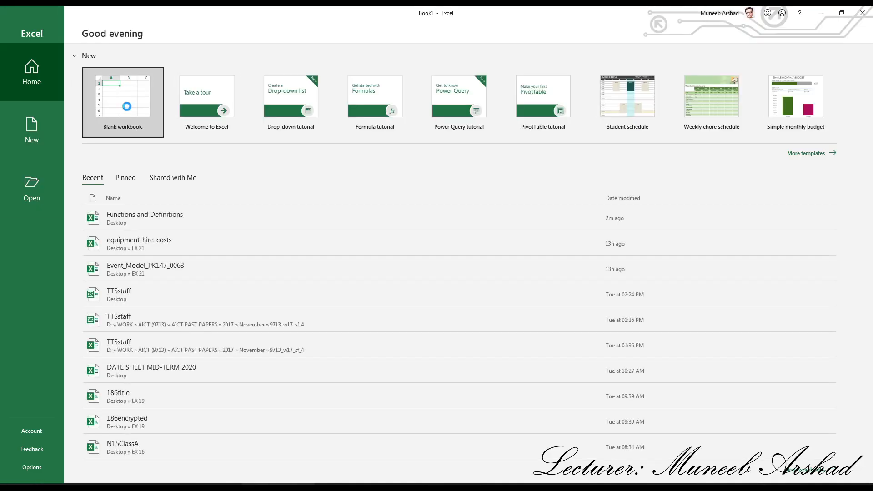
pyautogui.click(122, 105)
# Step: Enter the numbers 1 to 5 down cells E19 to E23
pyautogui.scroll(6, 249, 229)
pyautogui.scroll(3, 248, 230)
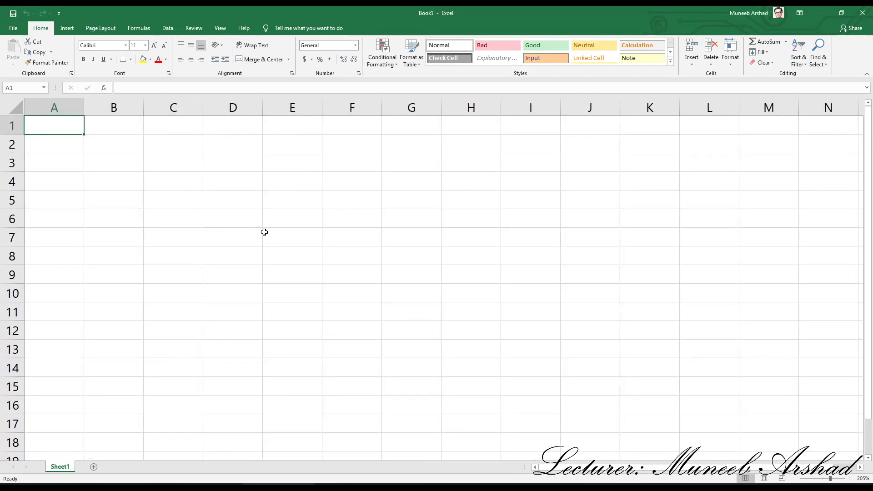
pyautogui.scroll(-4, 326, 352)
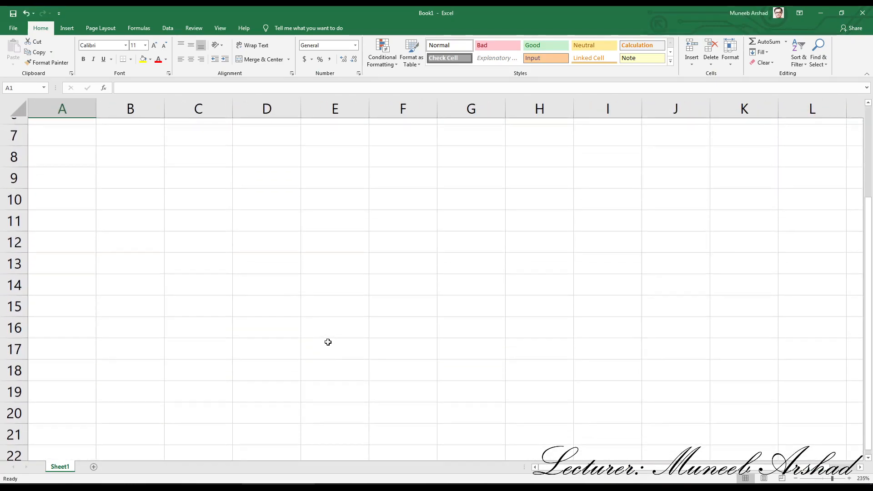
pyautogui.click(342, 260)
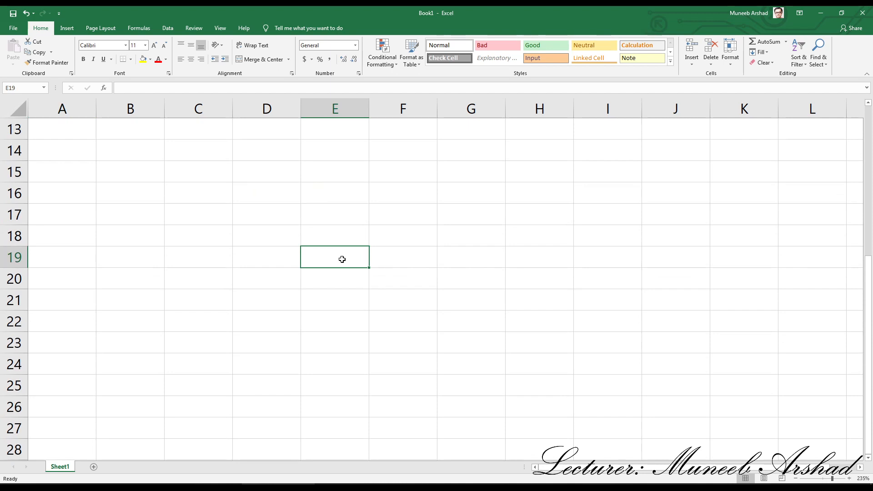
pyautogui.write('1')
pyautogui.press('Return')
pyautogui.write('2')
pyautogui.press('Return')
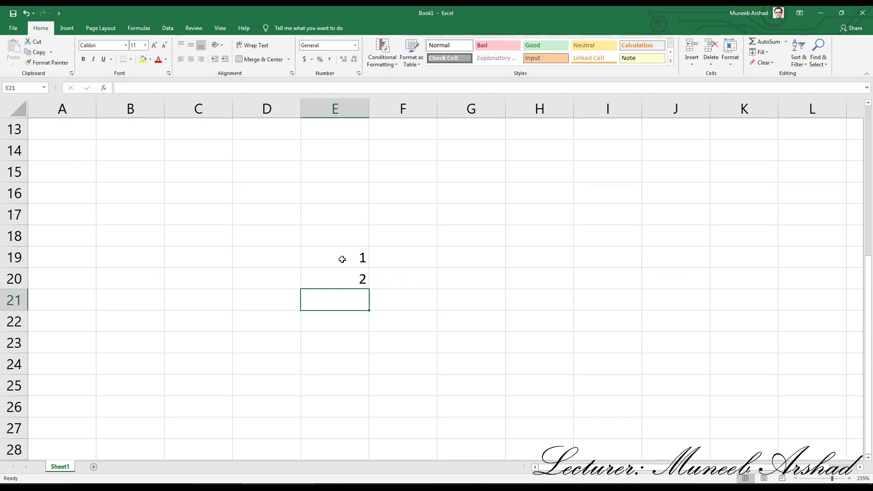
pyautogui.write('3')
pyautogui.press('Return')
pyautogui.write('4')
pyautogui.press('Return')
pyautogui.write('5')
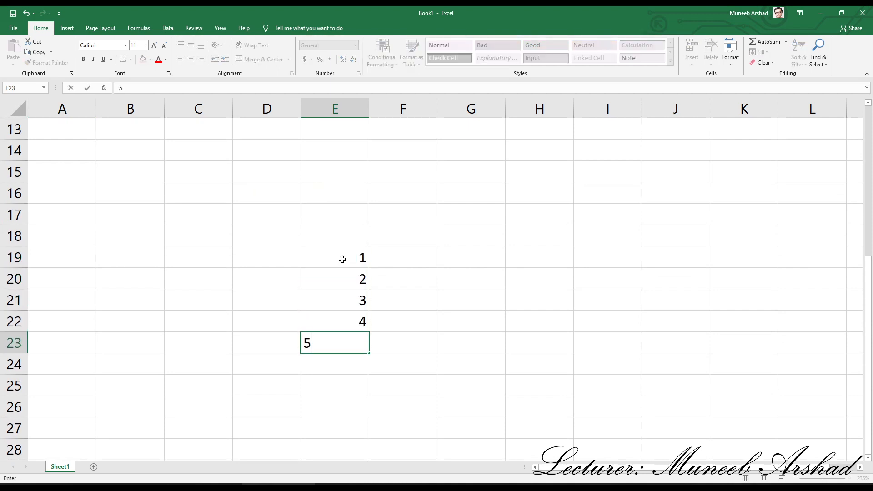
pyautogui.press('Right')
# Step: Enter a SUM formula in cell H19 that totals the range E19:E23
pyautogui.press('Up')
pyautogui.press('Right')
pyautogui.press('Right')
pyautogui.press('Left')
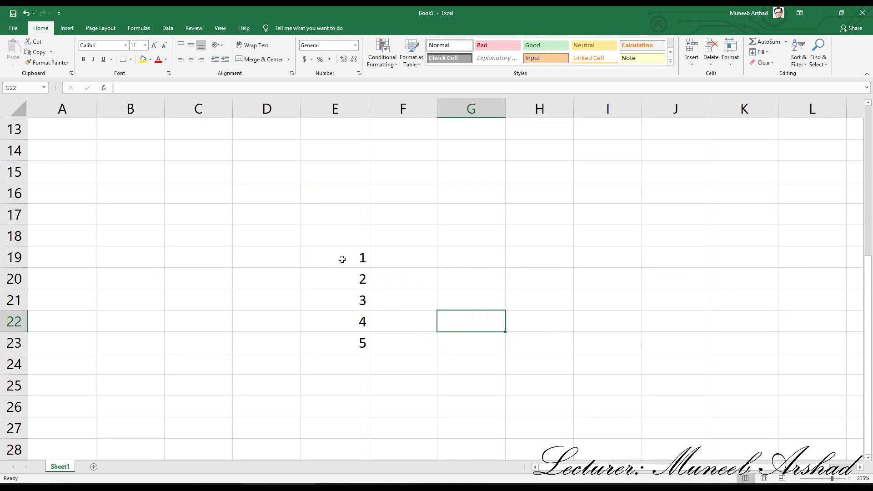
pyautogui.press('Right')
pyautogui.press('Up')
pyautogui.press('Up')
pyautogui.press('Up')
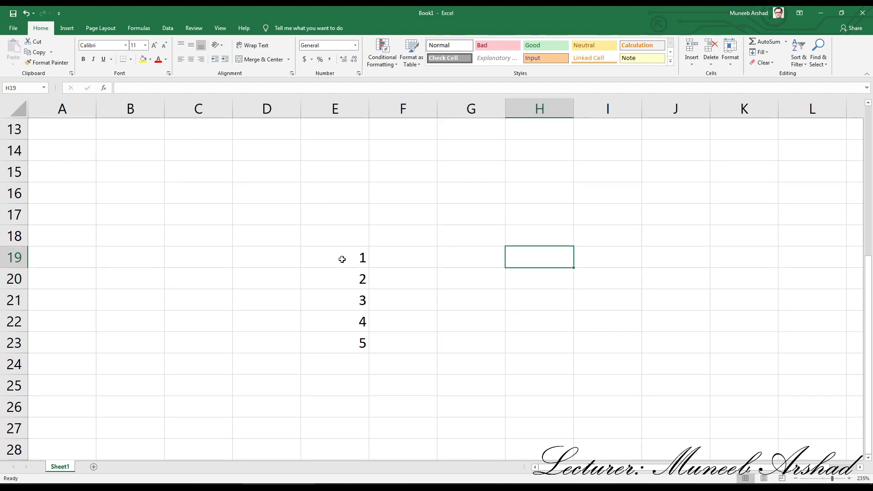
pyautogui.write('=sum(')
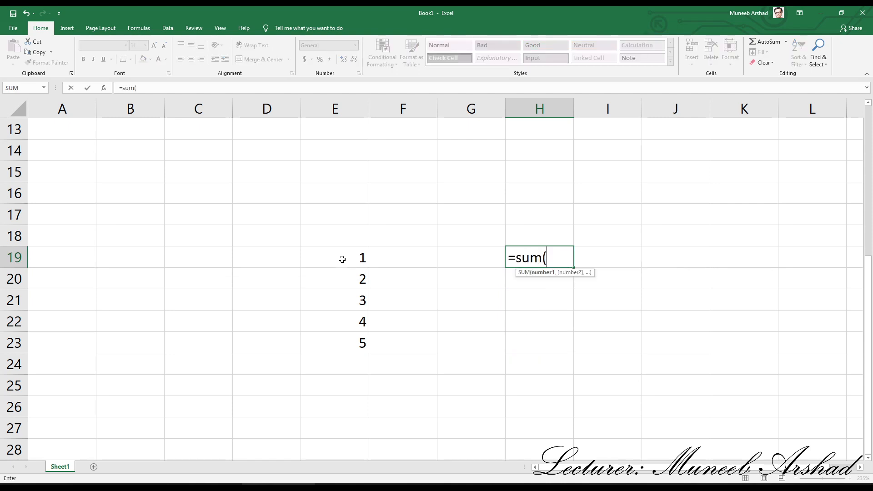
pyautogui.moveTo(332, 256); pyautogui.dragTo(340, 344)
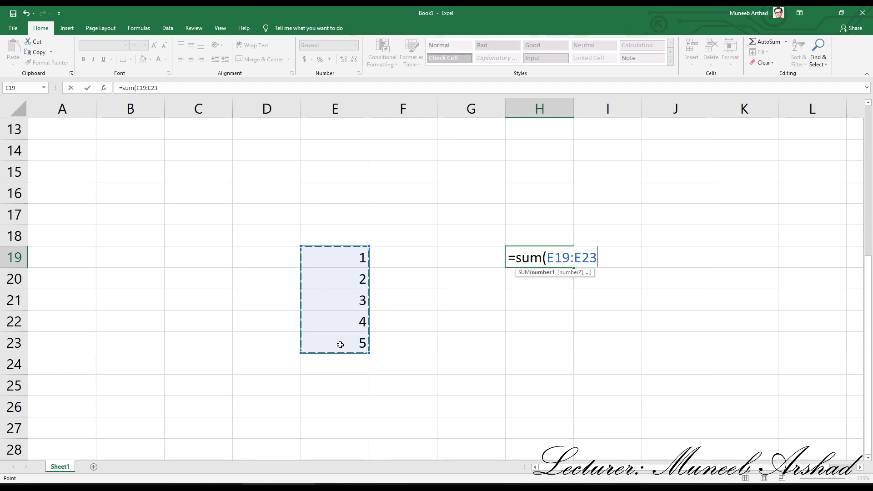
pyautogui.write(')')
pyautogui.press('Return')
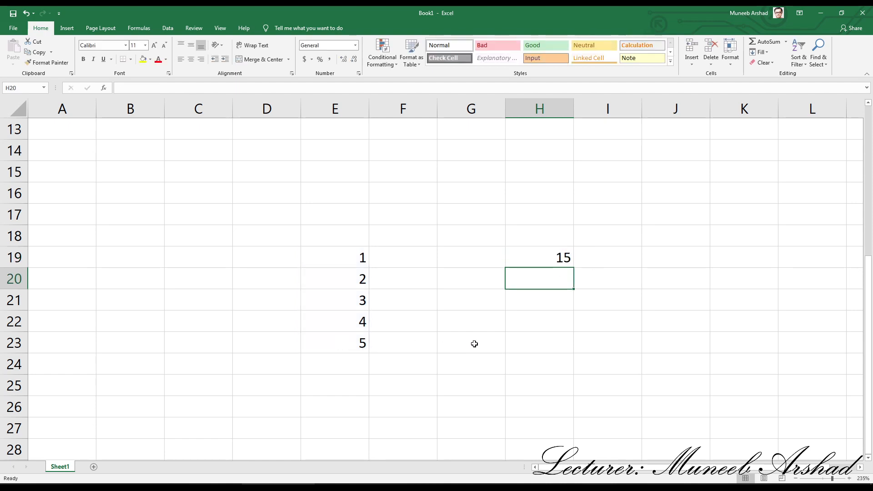
# Step: Fill the SUM formula from H19 vertically over H13:H26 and across row 19 to K19
pyautogui.click(556, 258)
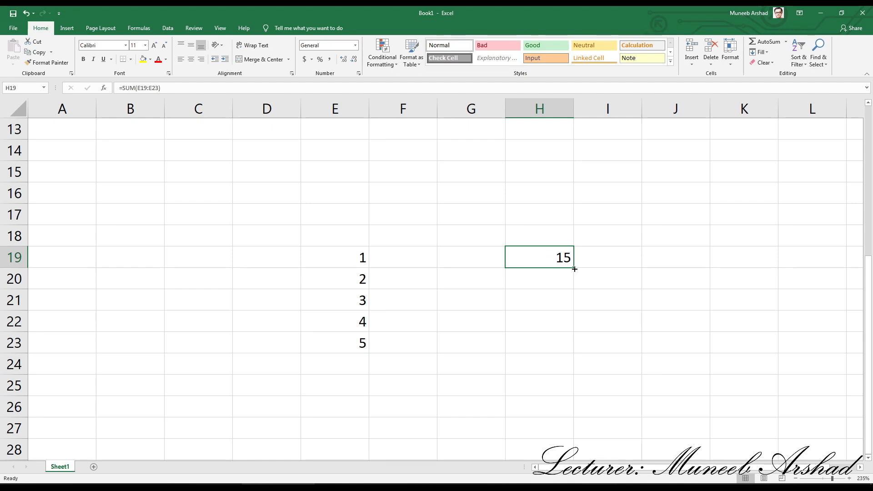
pyautogui.moveTo(574, 269); pyautogui.dragTo(570, 414)
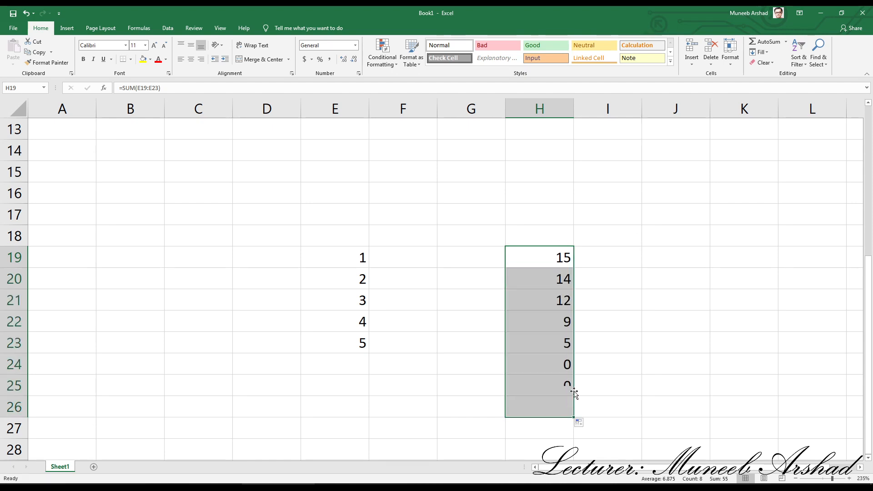
pyautogui.click(571, 261)
pyautogui.moveTo(573, 267); pyautogui.dragTo(573, 127)
pyautogui.click(560, 255)
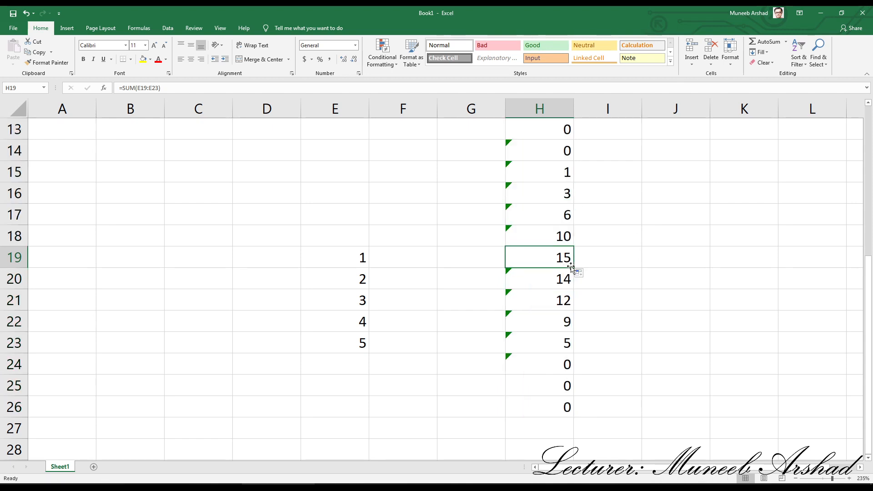
pyautogui.moveTo(577, 271); pyautogui.dragTo(760, 285)
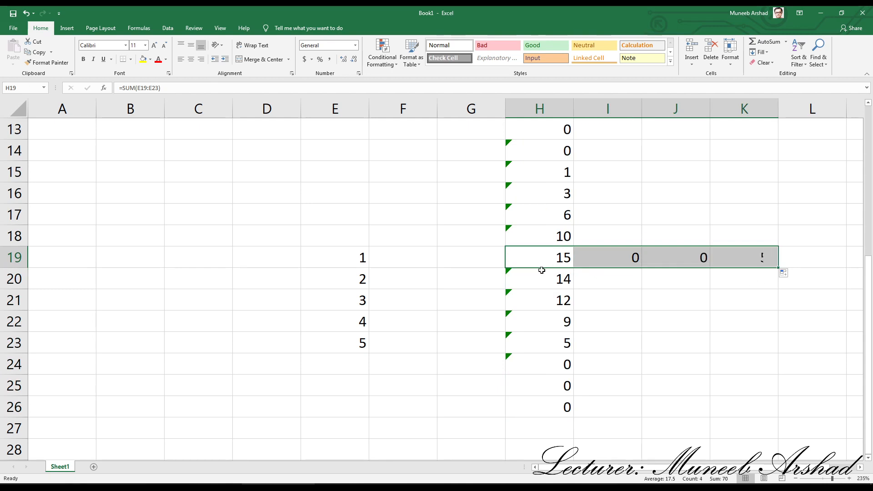
# Step: Inspect the SUM formula in H19 and highlight its source numbers in E19:E23
pyautogui.click(550, 262)
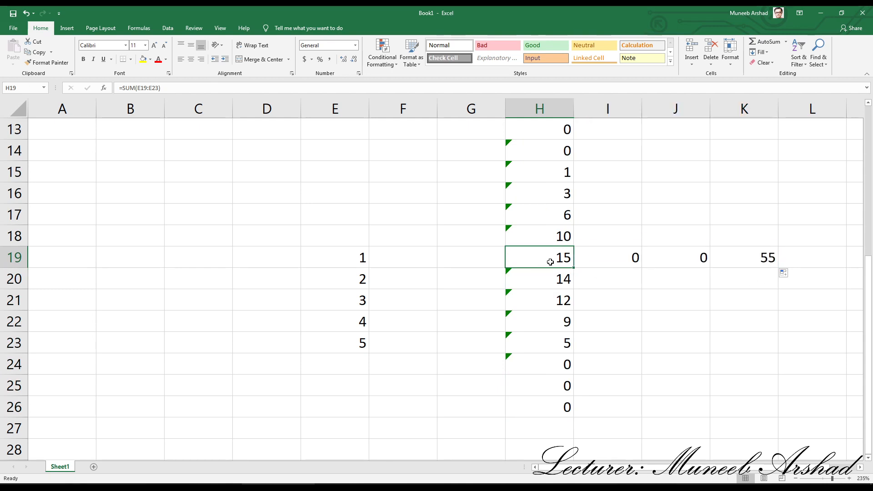
pyautogui.doubleClick(550, 262)
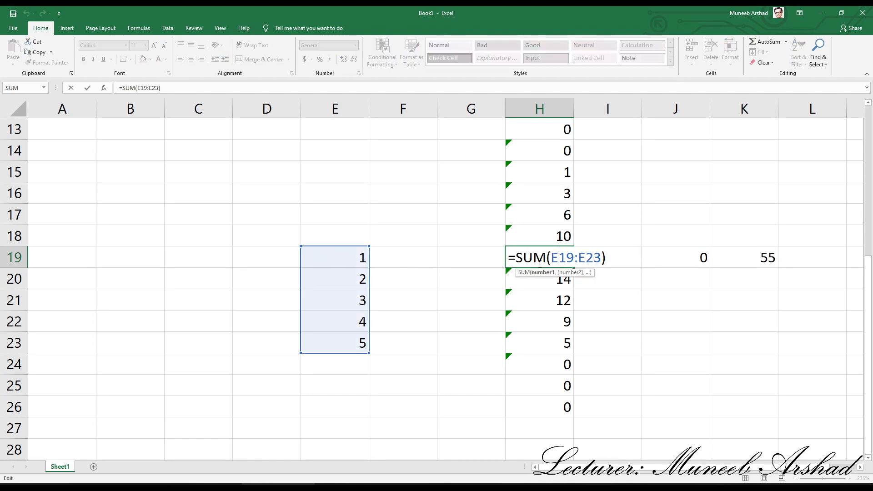
pyautogui.press('Return')
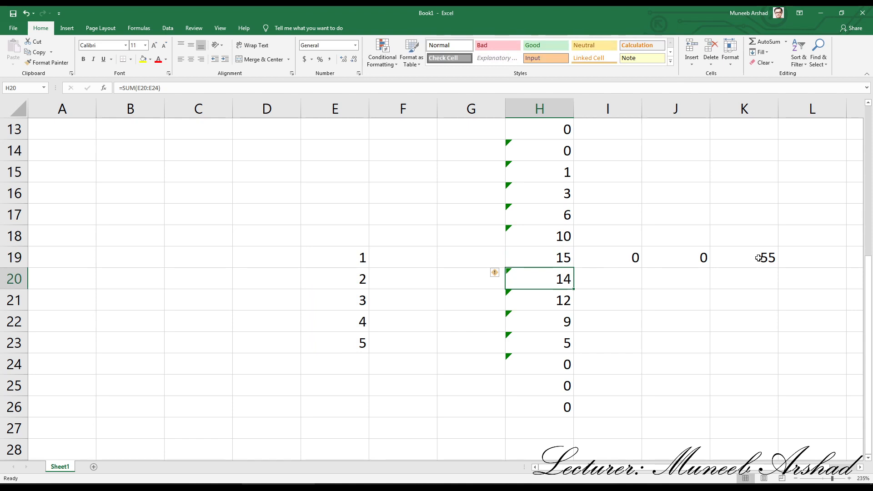
pyautogui.click(564, 258)
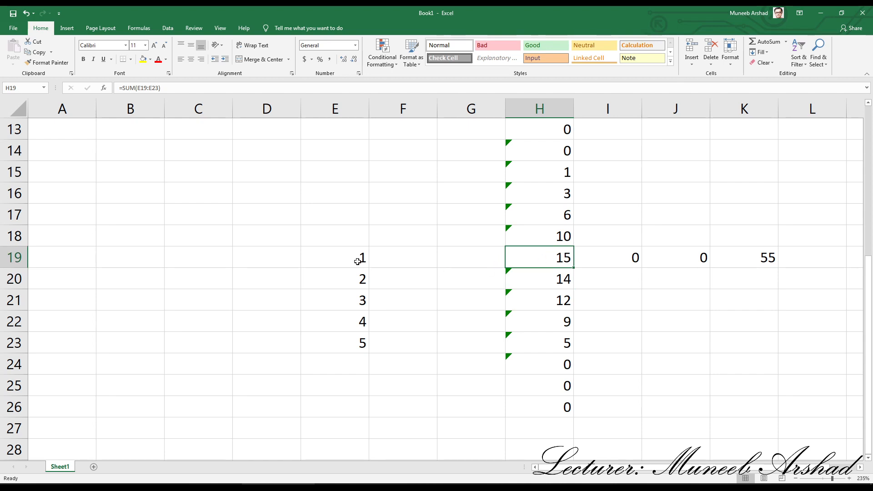
pyautogui.moveTo(357, 258); pyautogui.dragTo(349, 350)
pyautogui.click(546, 254)
# Step: Move the numbers in E19:E23 to column B, starting at cell B19
pyautogui.moveTo(342, 255); pyautogui.dragTo(338, 340)
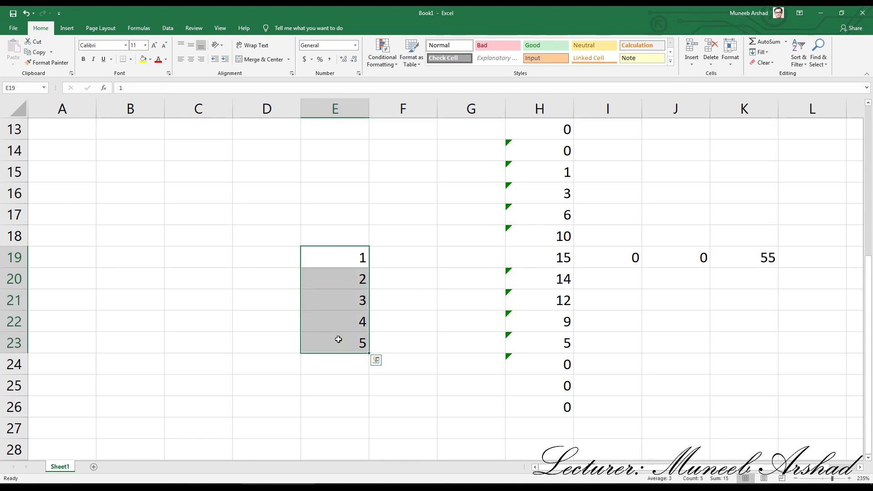
pyautogui.hotkey('ctrl', 'c')
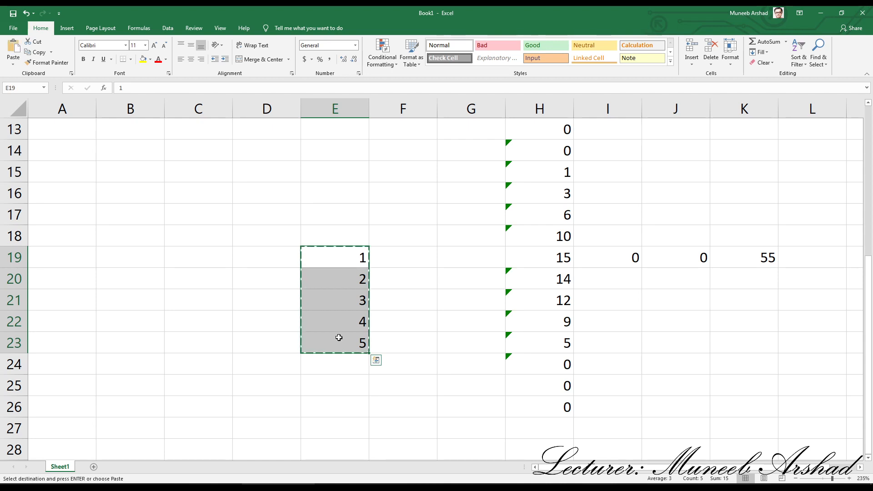
pyautogui.click(154, 256)
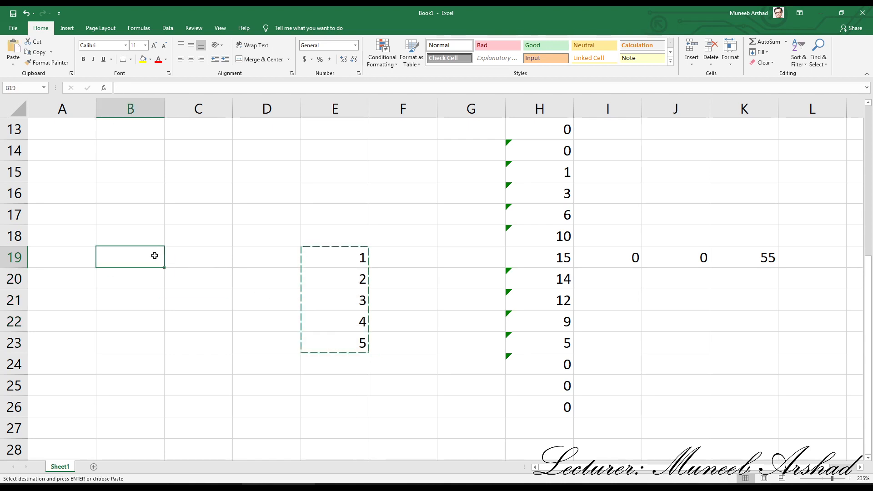
pyautogui.press('Return')
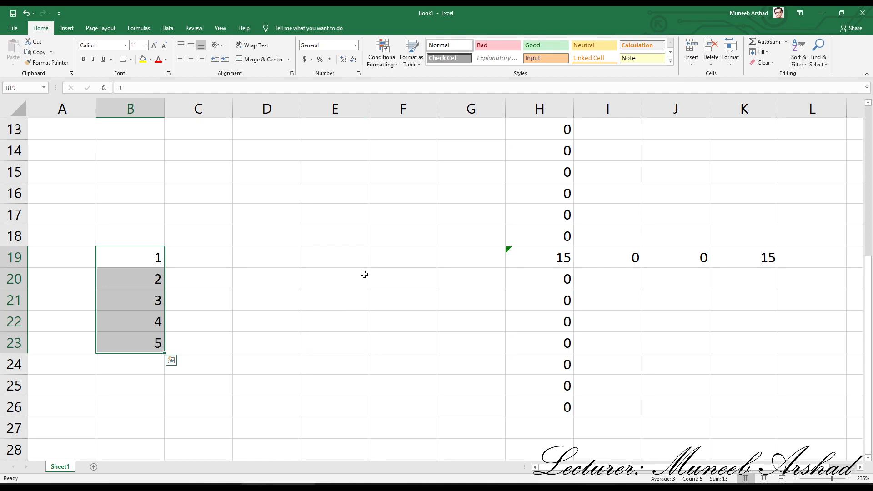
# Step: Check which cells the SUM formula in H19 refers to after the move
pyautogui.click(547, 256)
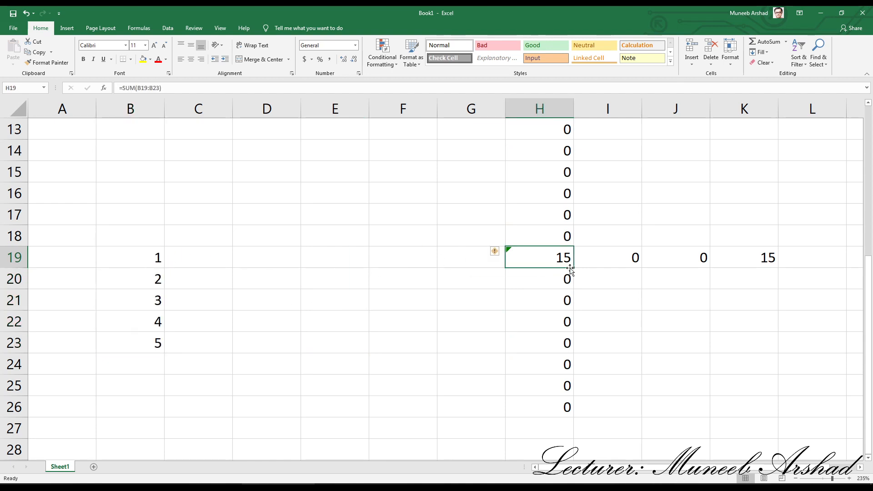
pyautogui.doubleClick(558, 259)
pyautogui.press('Return')
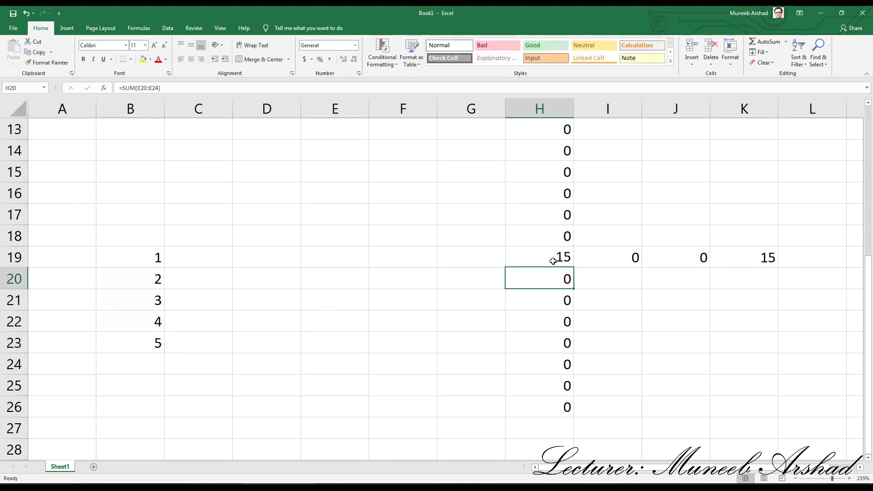
# Step: Fill the H19 formula across row 19 from E19 to K19 and vertically over H13:H26
pyautogui.click(555, 261)
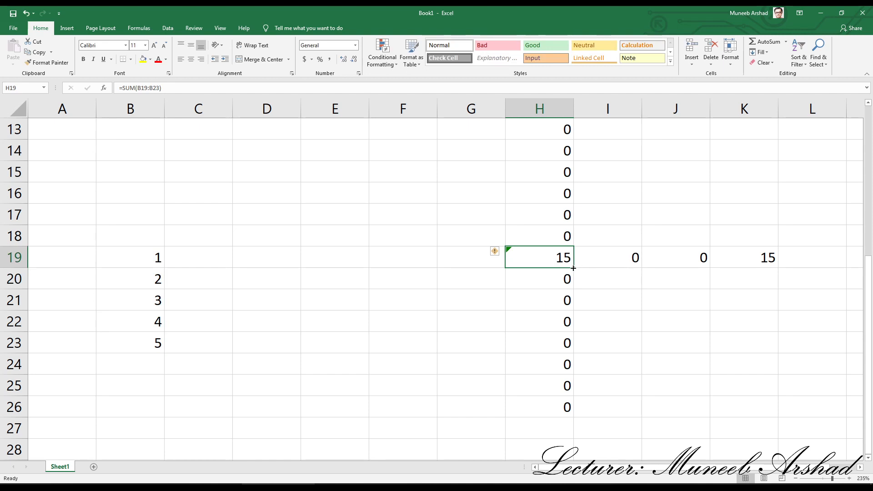
pyautogui.moveTo(574, 268); pyautogui.dragTo(304, 256)
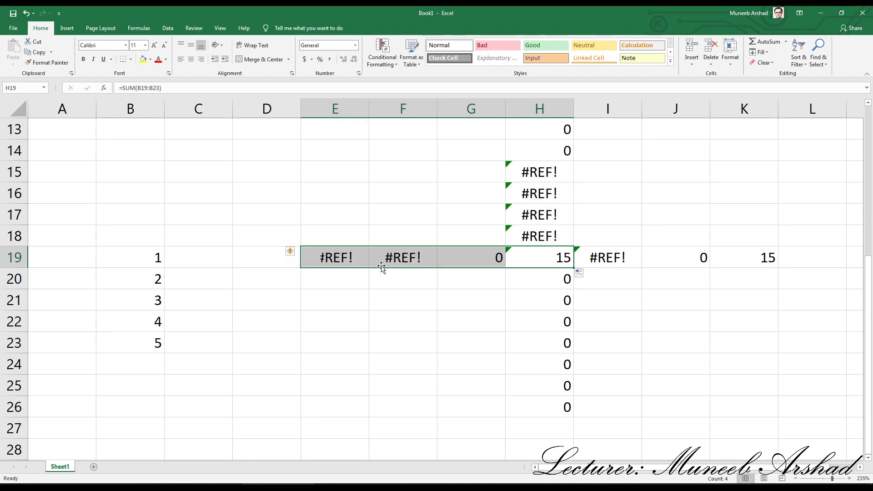
pyautogui.click(549, 257)
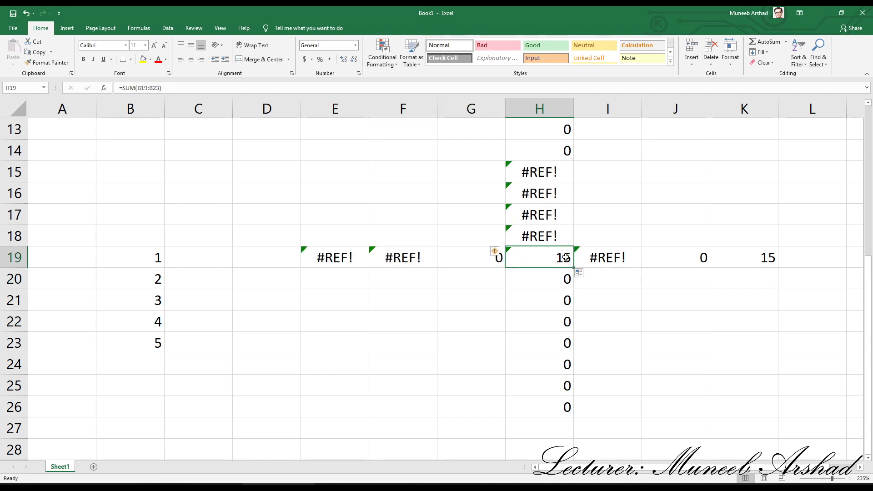
pyautogui.moveTo(574, 268); pyautogui.dragTo(577, 127)
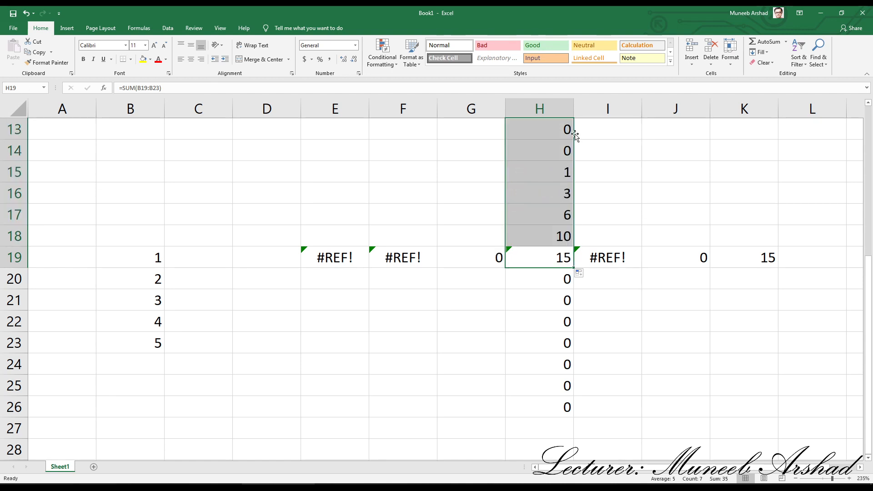
pyautogui.click(560, 257)
pyautogui.moveTo(574, 268); pyautogui.dragTo(575, 416)
pyautogui.click(562, 255)
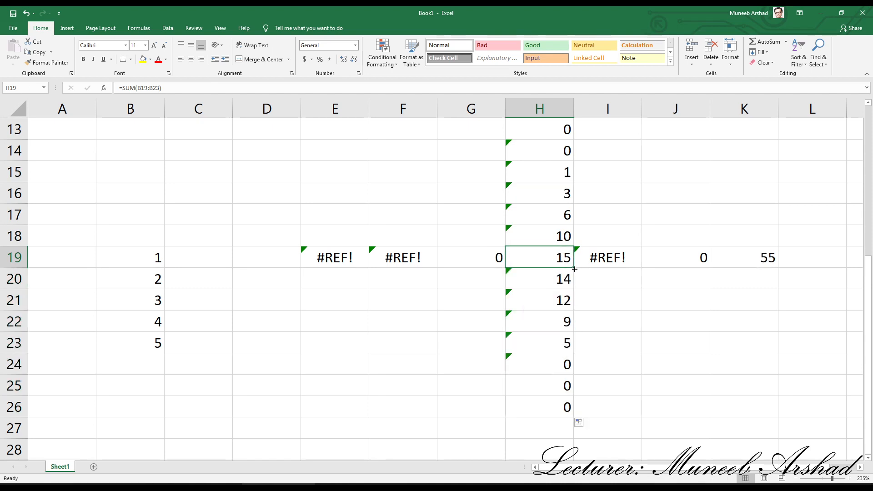
pyautogui.moveTo(574, 269); pyautogui.dragTo(764, 270)
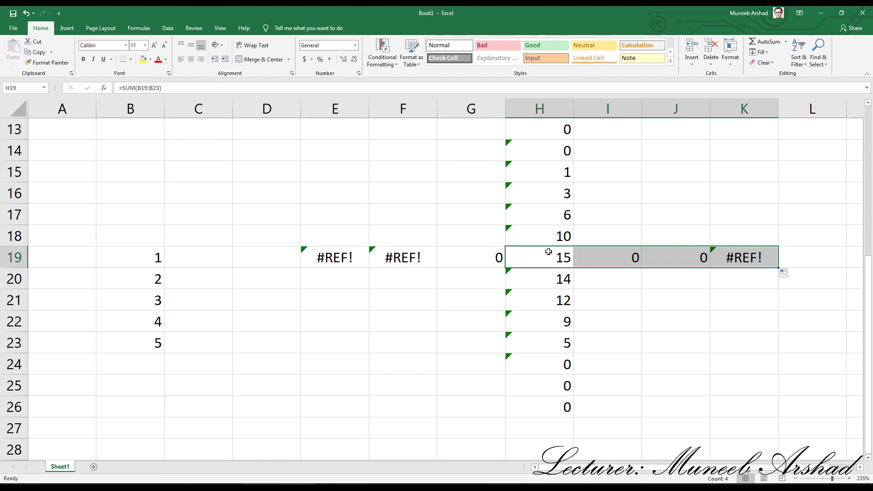
# Step: Replace the range in the H19 SUM formula with the absolute reference $B$19:$B$23, highlighting its dollar signs
pyautogui.doubleClick(553, 257)
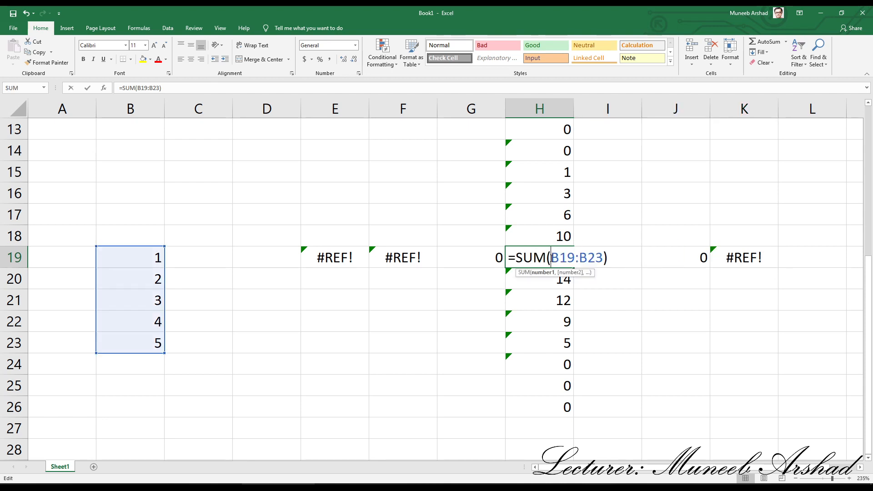
pyautogui.moveTo(553, 259); pyautogui.dragTo(608, 263)
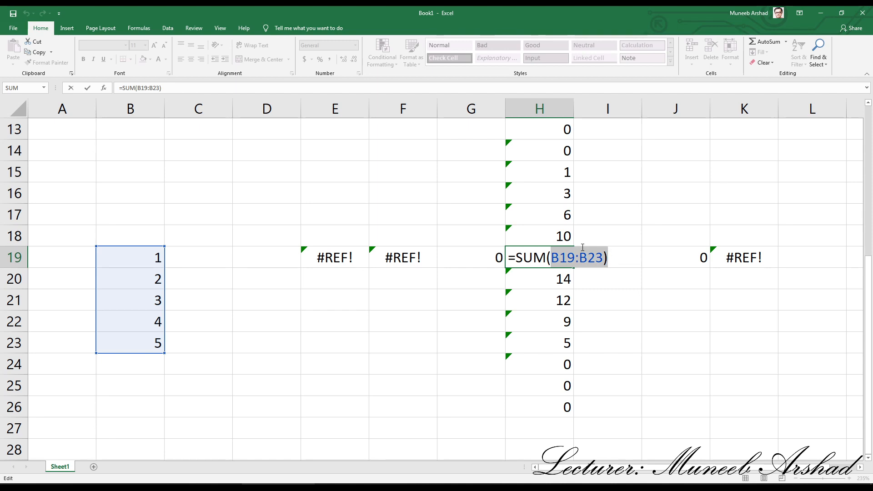
pyautogui.click(610, 259)
pyautogui.press('BackSpace')
pyautogui.press('BackSpace')
pyautogui.press('BackSpace')
pyautogui.press('BackSpace')
pyautogui.press('BackSpace')
pyautogui.press('BackSpace')
pyautogui.press('BackSpace')
pyautogui.press('BackSpace')
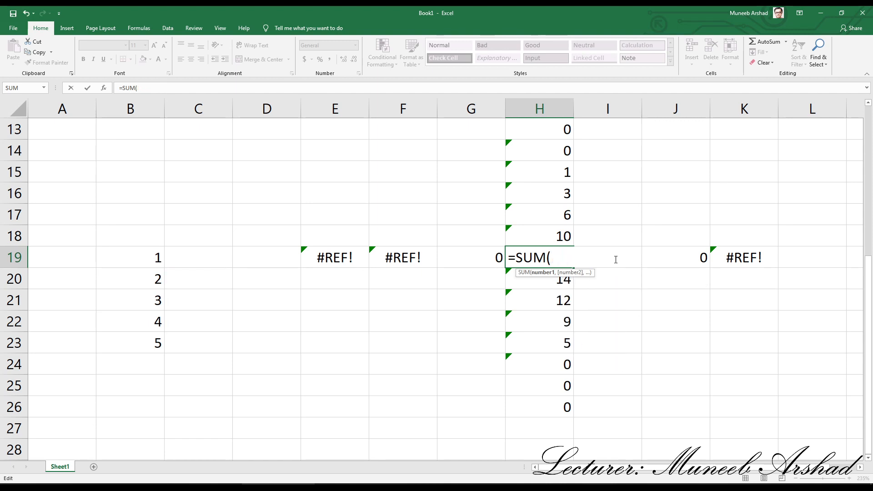
pyautogui.moveTo(148, 258); pyautogui.dragTo(139, 339)
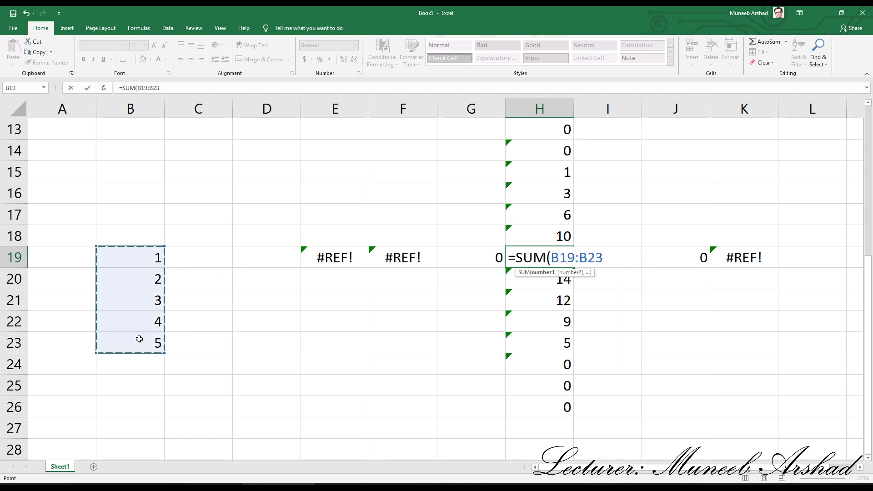
pyautogui.press('F4')
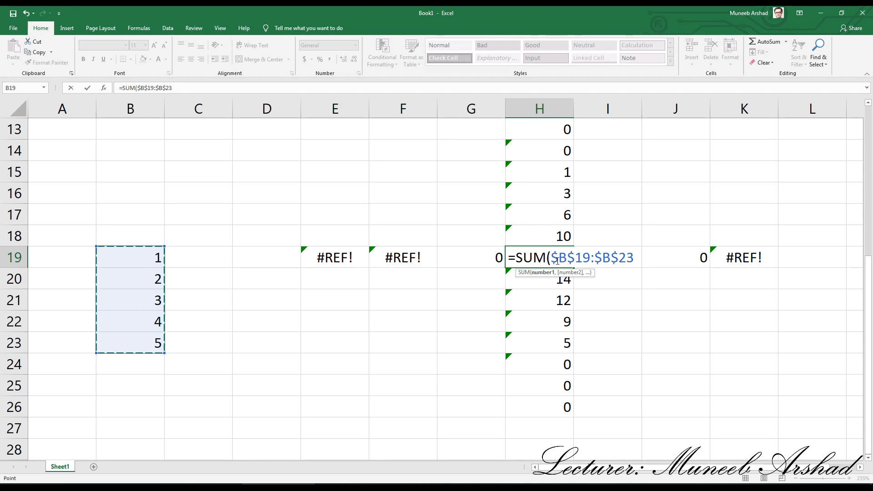
pyautogui.moveTo(558, 260); pyautogui.dragTo(571, 261)
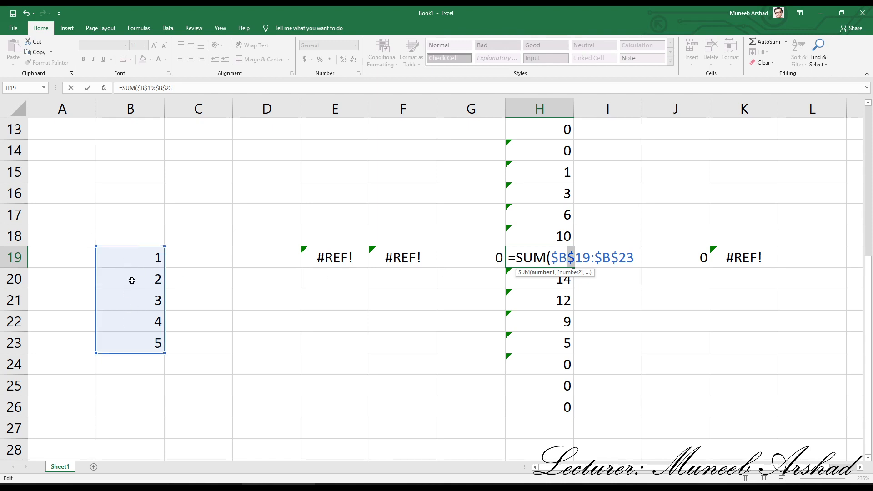
pyautogui.moveTo(551, 258); pyautogui.dragTo(576, 260)
pyautogui.moveTo(594, 259); pyautogui.dragTo(617, 259)
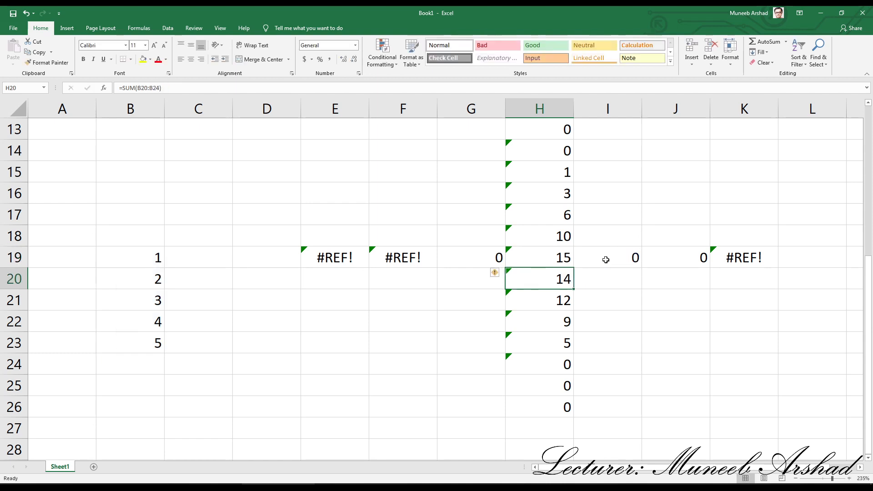
# Step: Fill the absolute-reference formula from H19 vertically over H13:H26 and across row 19 from E19 to K19
pyautogui.click(561, 255)
pyautogui.moveTo(573, 268); pyautogui.dragTo(577, 126)
pyautogui.click(564, 253)
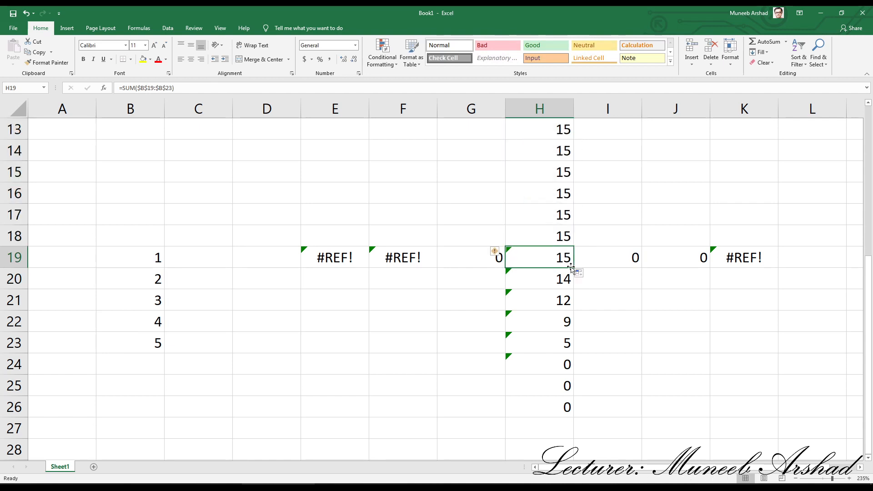
pyautogui.moveTo(573, 268); pyautogui.dragTo(574, 411)
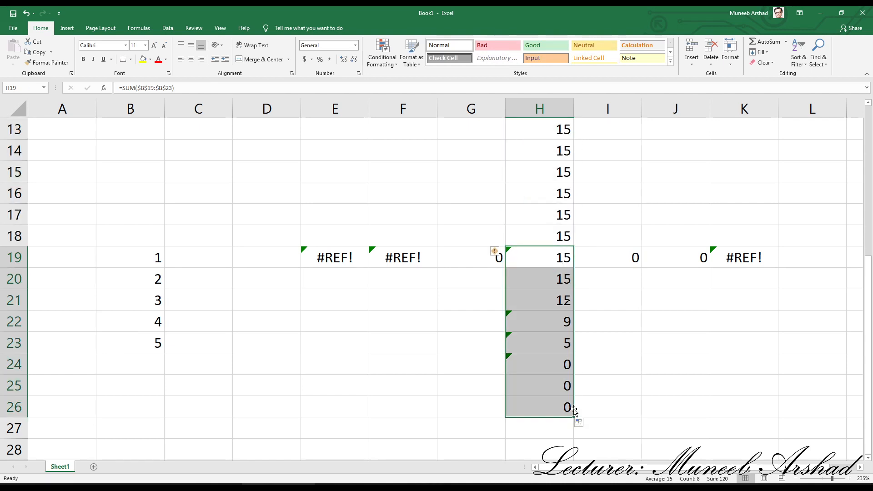
pyautogui.click(564, 257)
pyautogui.moveTo(574, 268); pyautogui.dragTo(780, 268)
pyautogui.click(569, 263)
pyautogui.moveTo(573, 268); pyautogui.dragTo(328, 270)
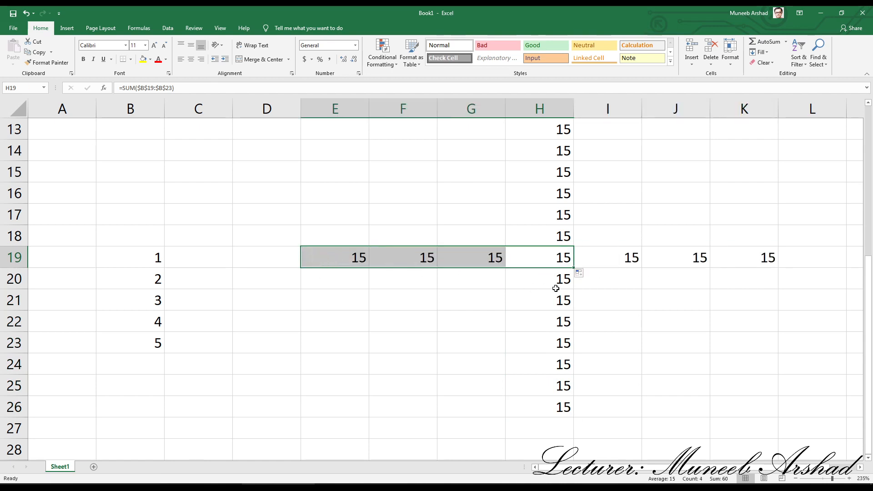
# Step: Check which cells the SUM formulas in H19, H13 and J19 refer to after the fill
pyautogui.click(559, 258)
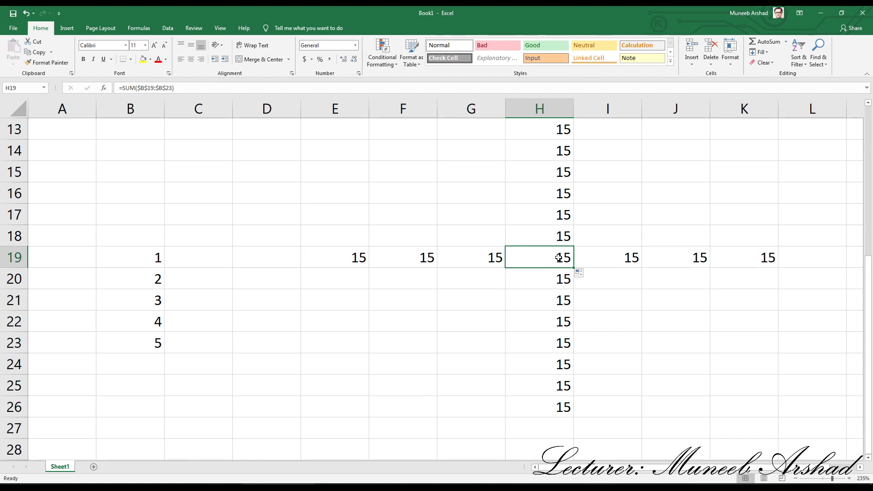
pyautogui.doubleClick(559, 258)
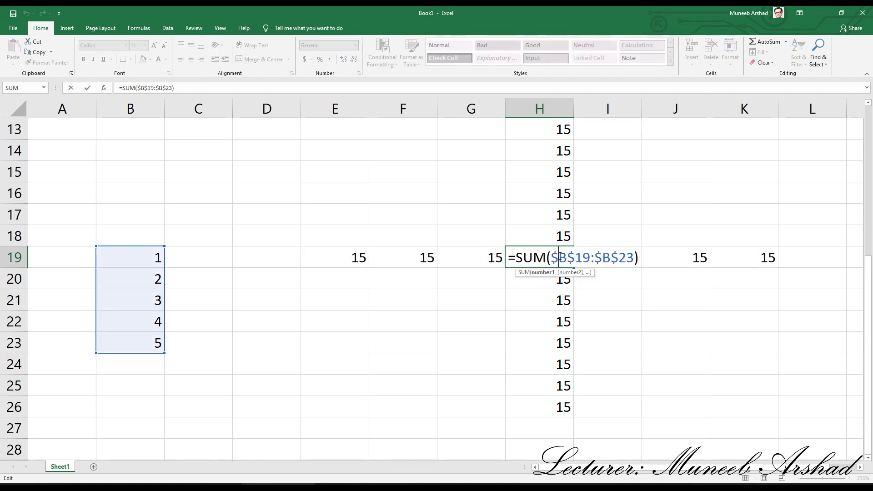
pyautogui.moveTo(551, 258); pyautogui.dragTo(634, 258)
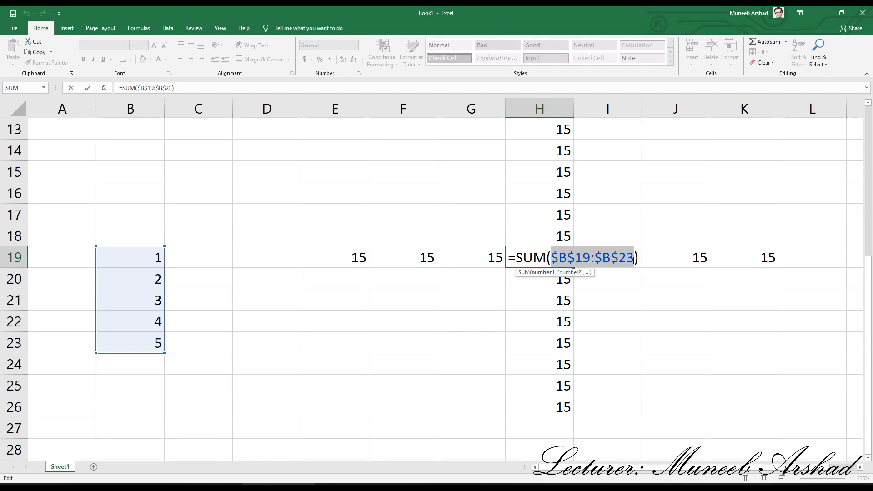
pyautogui.press('Return')
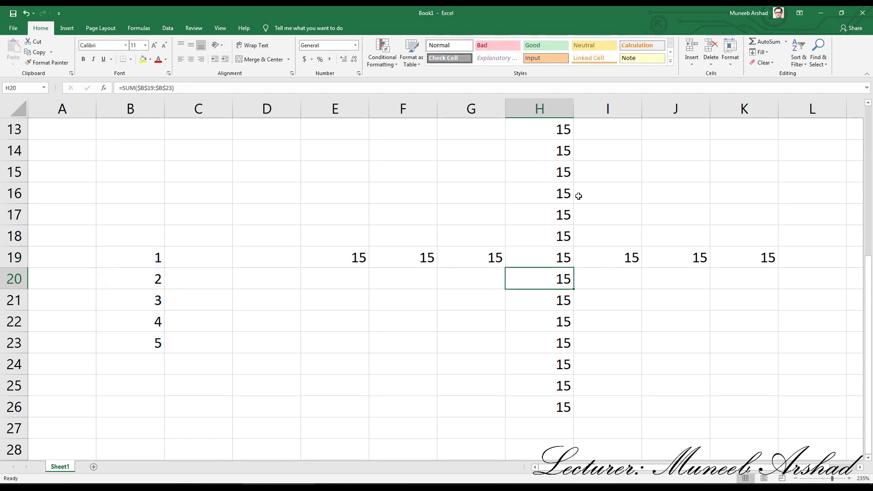
pyautogui.click(563, 129)
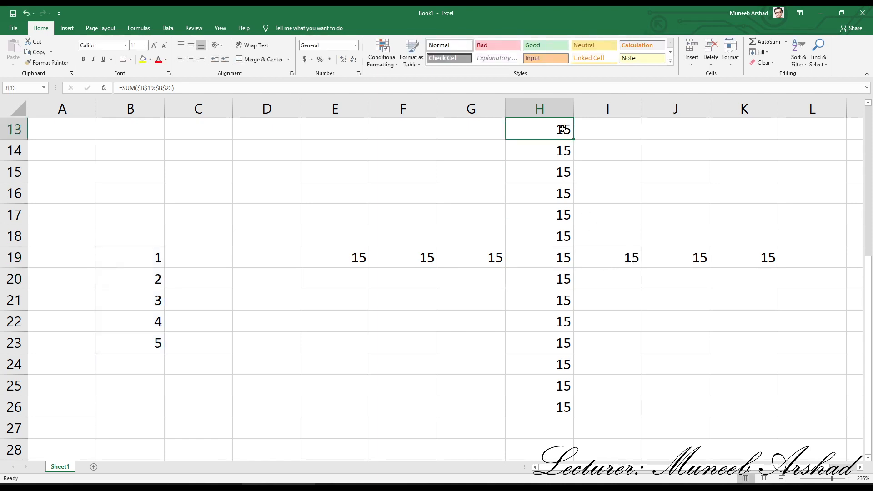
pyautogui.doubleClick(561, 130)
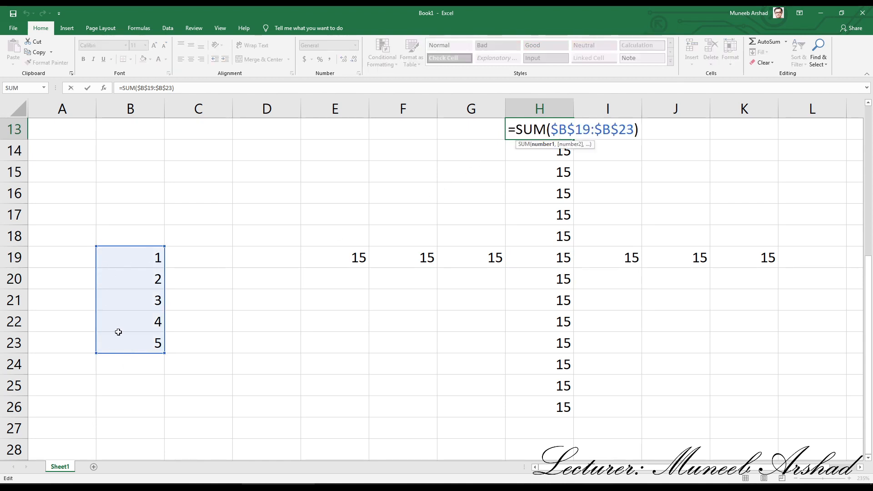
pyautogui.doubleClick(692, 258)
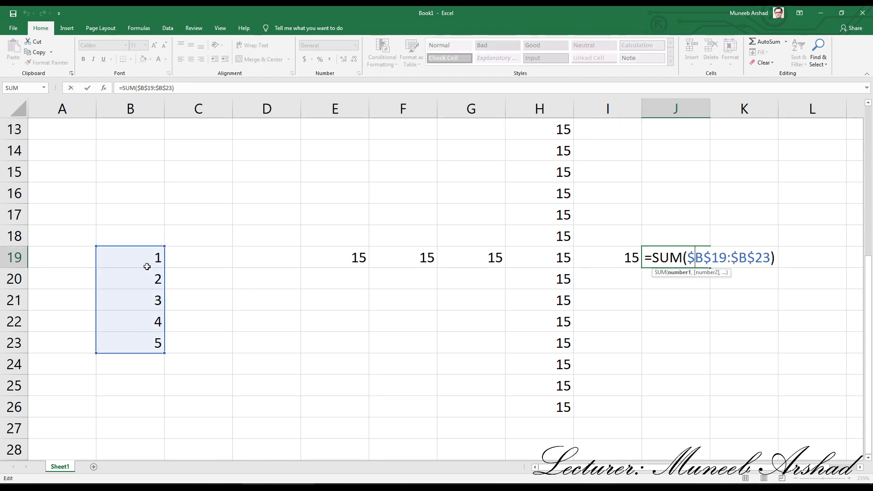
# Step: Change the H19 SUM range to the row-locked mixed reference B$19:B$23, highlighting the dollar sign before each row number
pyautogui.click(545, 261)
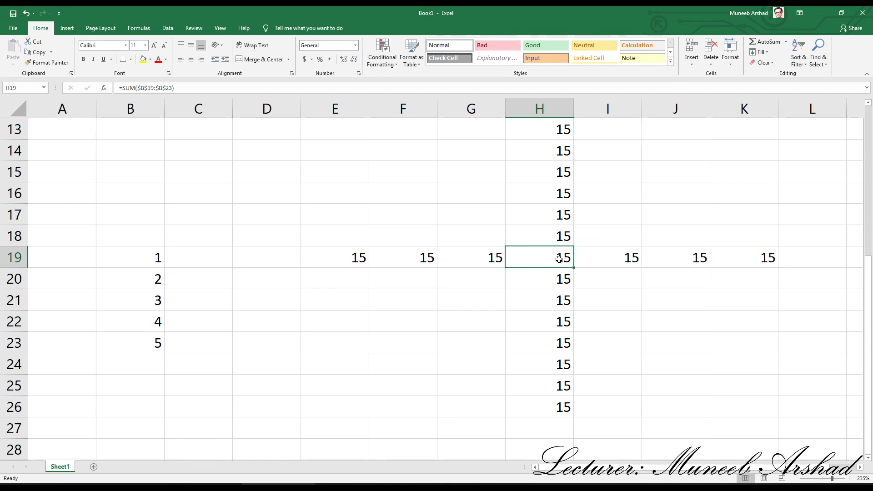
pyautogui.doubleClick(550, 259)
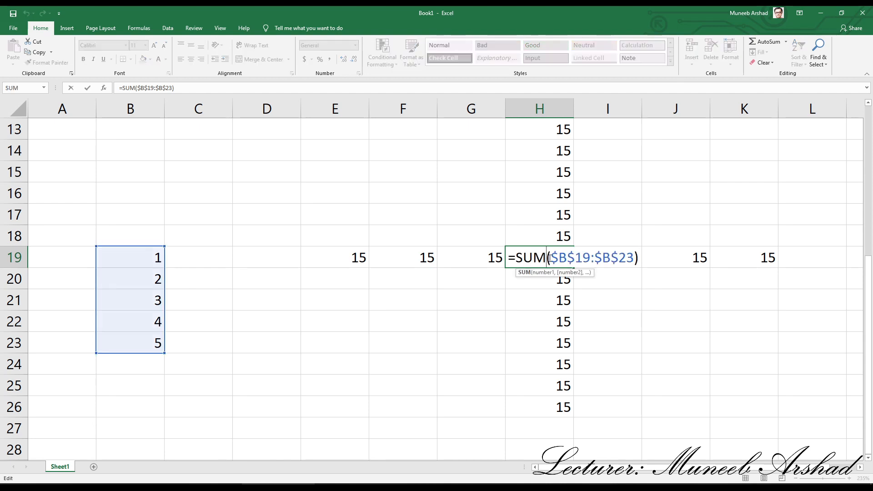
pyautogui.moveTo(550, 258); pyautogui.dragTo(633, 266)
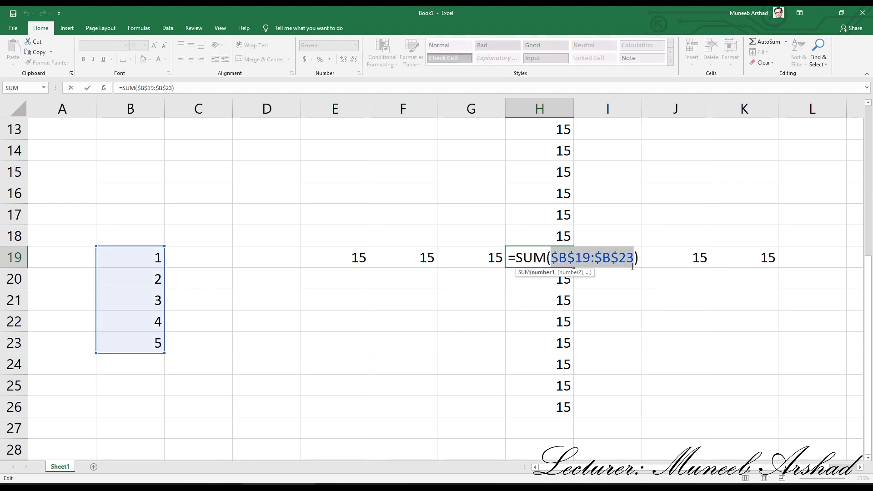
pyautogui.press('F4')
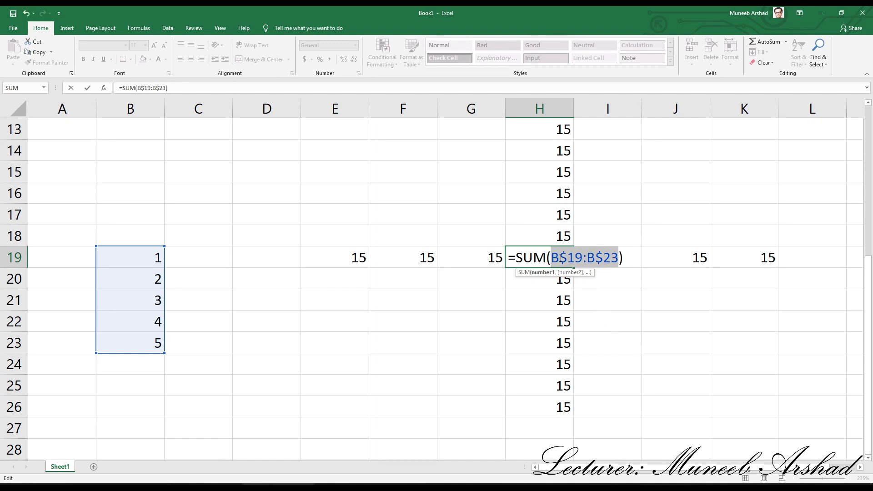
pyautogui.moveTo(561, 258); pyautogui.dragTo(567, 258)
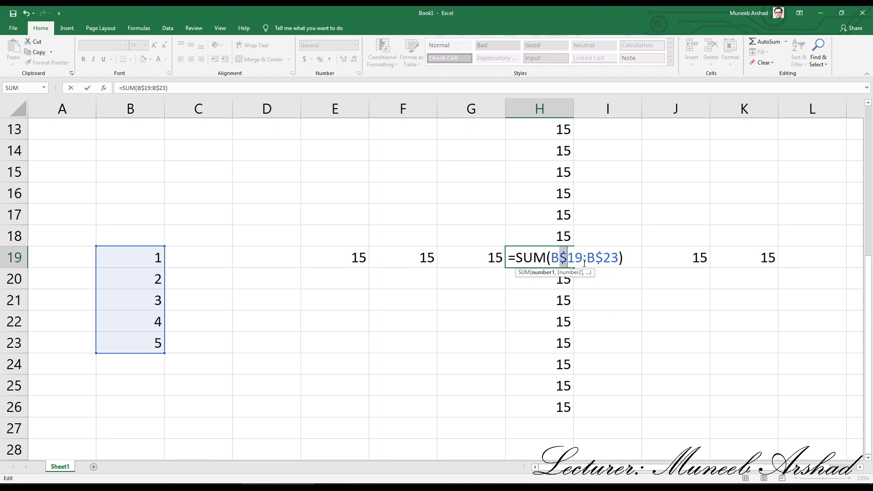
pyautogui.moveTo(596, 257); pyautogui.dragTo(601, 258)
pyautogui.press('Return')
# Step: Fill the row-locked formula from H19 over H13:H26 and across row 19 from E19 to K19
pyautogui.click(568, 260)
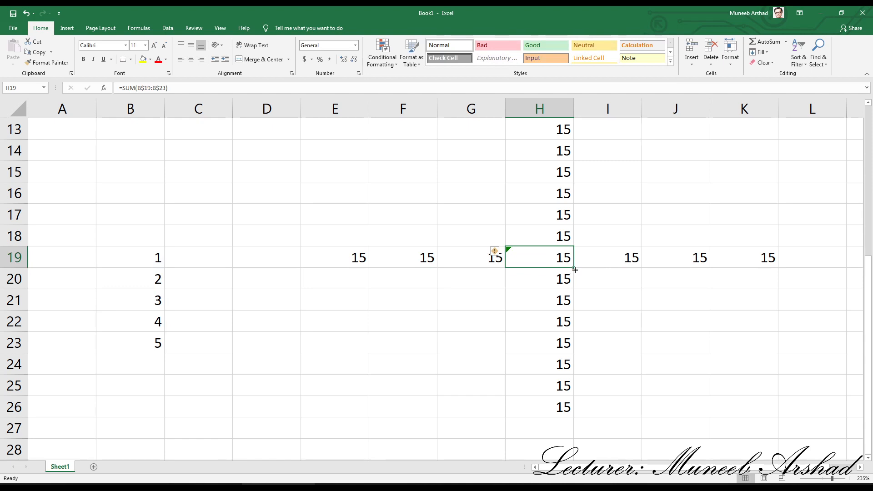
pyautogui.moveTo(573, 269); pyautogui.dragTo(571, 122)
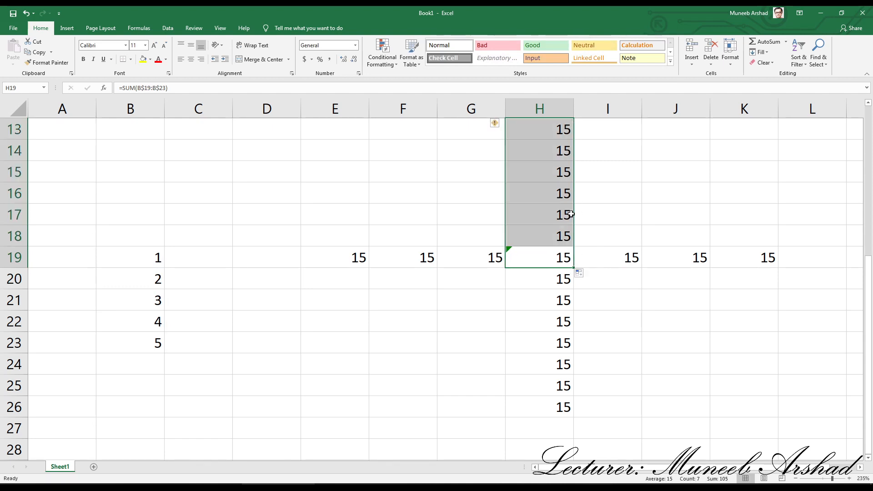
pyautogui.click(562, 254)
pyautogui.moveTo(574, 268); pyautogui.dragTo(574, 416)
pyautogui.click(553, 257)
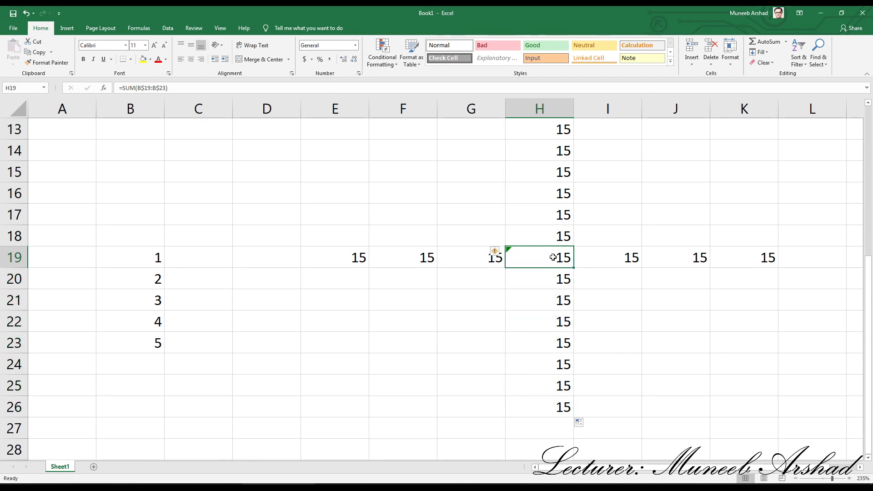
pyautogui.moveTo(574, 269); pyautogui.dragTo(776, 267)
pyautogui.click(560, 256)
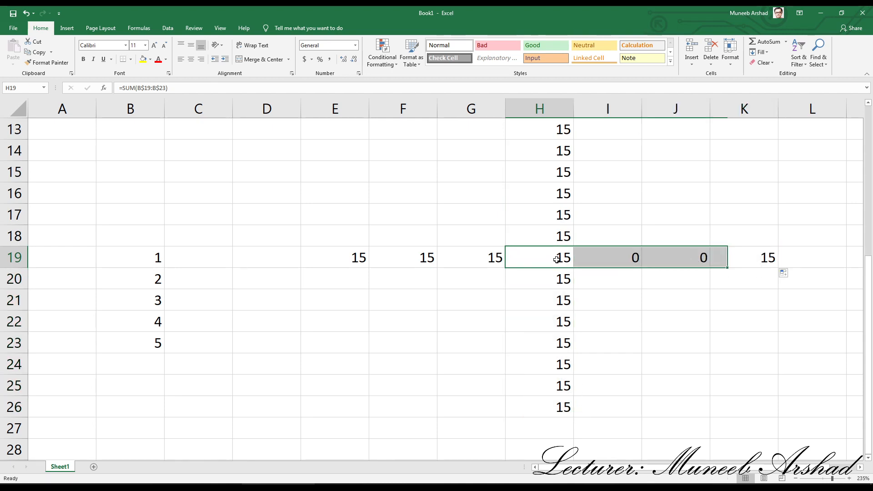
pyautogui.moveTo(574, 268); pyautogui.dragTo(321, 259)
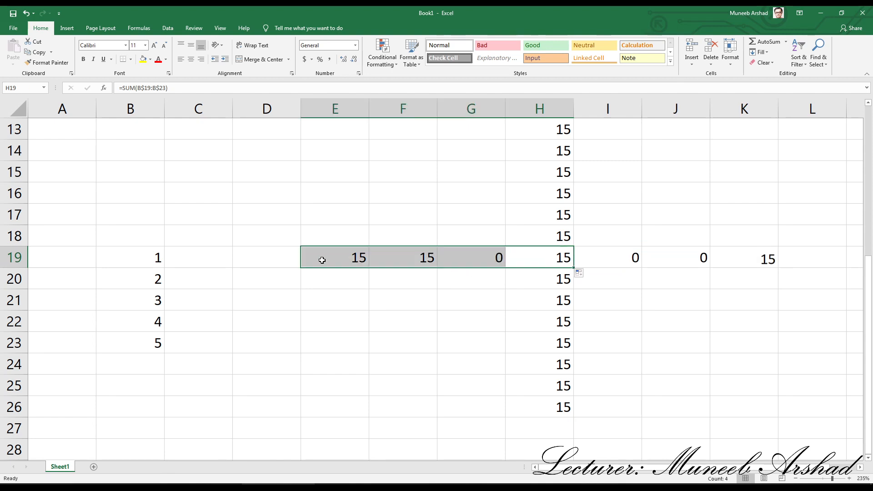
# Step: Inspect the H19 formula and highlight the dollar sign that locks its first row reference
pyautogui.doubleClick(548, 257)
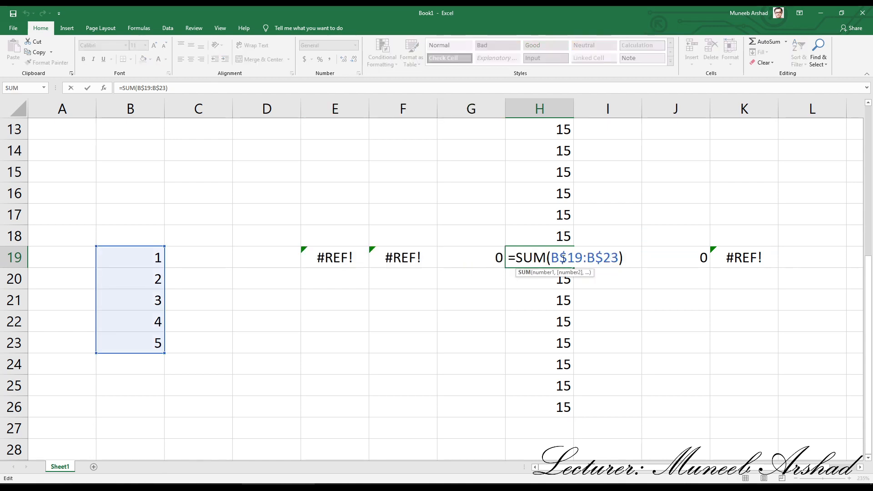
pyautogui.moveTo(560, 258); pyautogui.dragTo(567, 258)
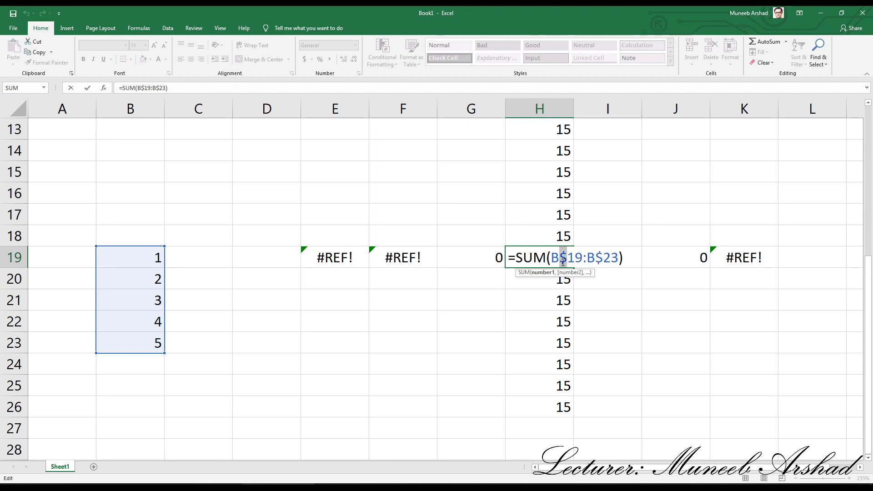
pyautogui.press('Return')
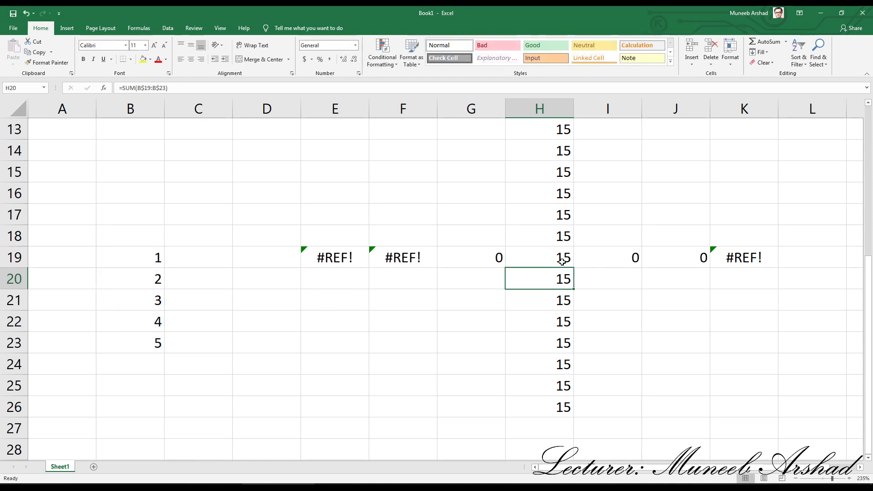
# Step: Change the H19 SUM range to the column-locked mixed reference $B19:$B23, highlighting the dollar sign before each column letter
pyautogui.doubleClick(550, 261)
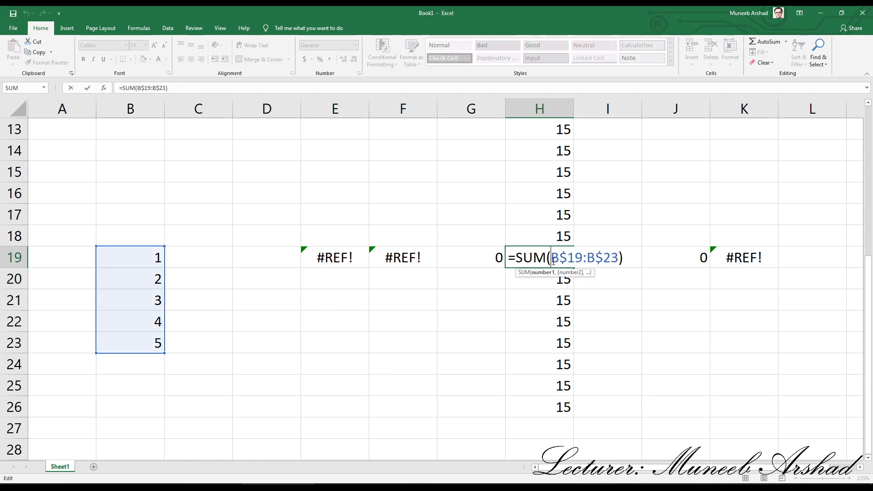
pyautogui.moveTo(567, 259); pyautogui.dragTo(616, 282)
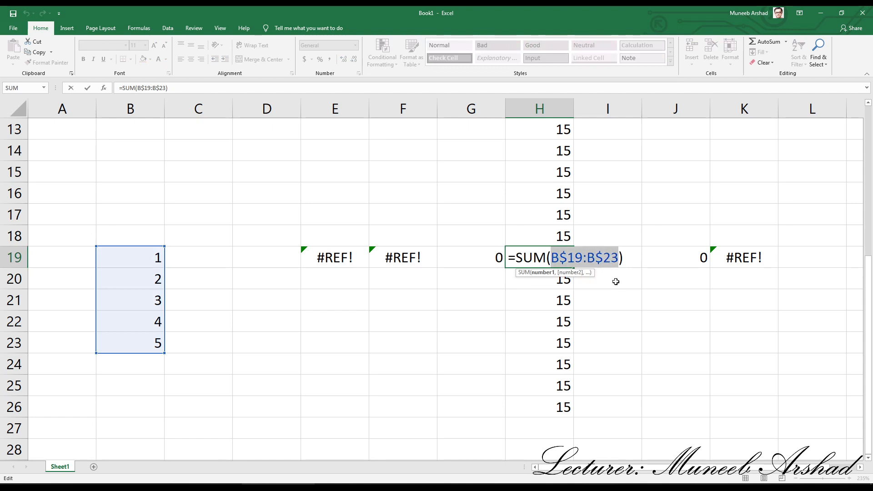
pyautogui.press('F4')
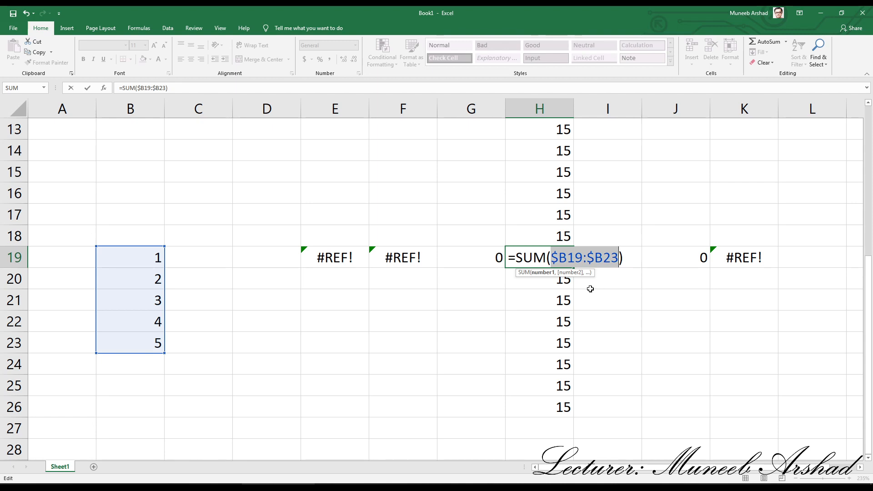
pyautogui.moveTo(558, 261); pyautogui.dragTo(554, 260)
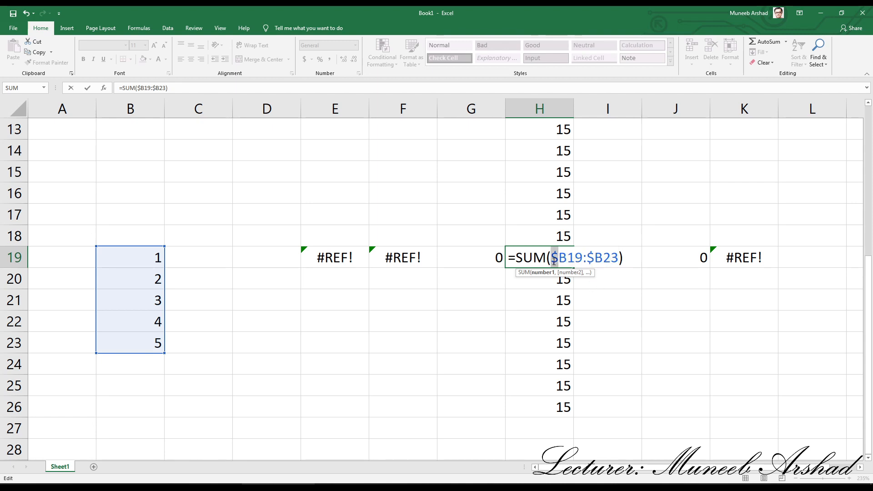
pyautogui.click(572, 261)
pyautogui.moveTo(595, 260)
pyautogui.mouseDown()
pyautogui.moveTo(617, 259)
pyautogui.moveTo(590, 259)
pyautogui.mouseUp()
pyautogui.click(604, 260)
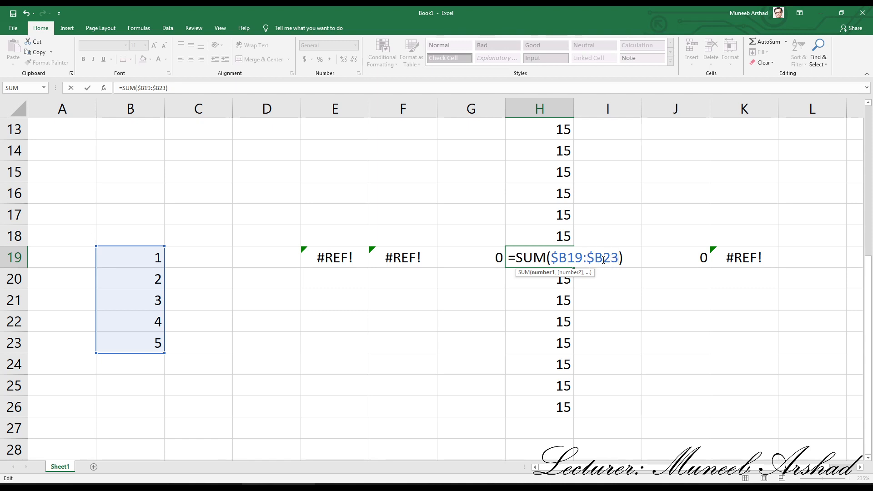
pyautogui.press('Return')
pyautogui.click(555, 260)
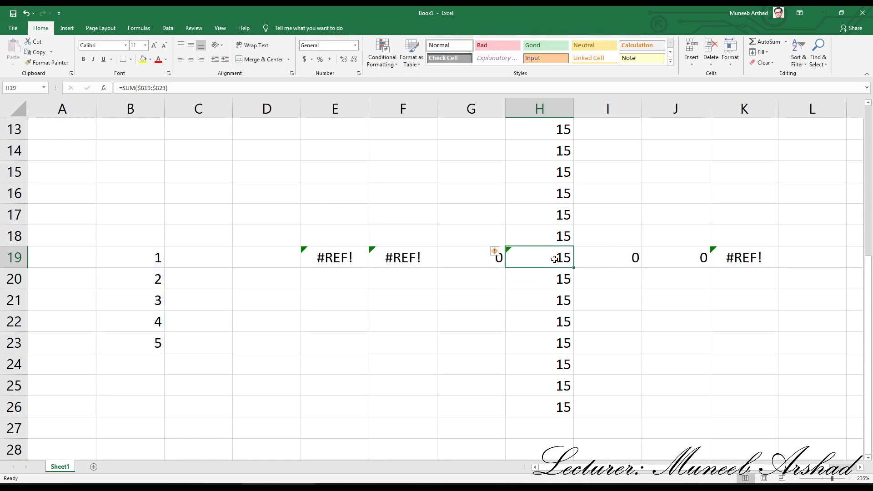
# Step: Fill the column-locked formula from H19 across row 19, from E19 to K19
pyautogui.moveTo(574, 269); pyautogui.dragTo(754, 269)
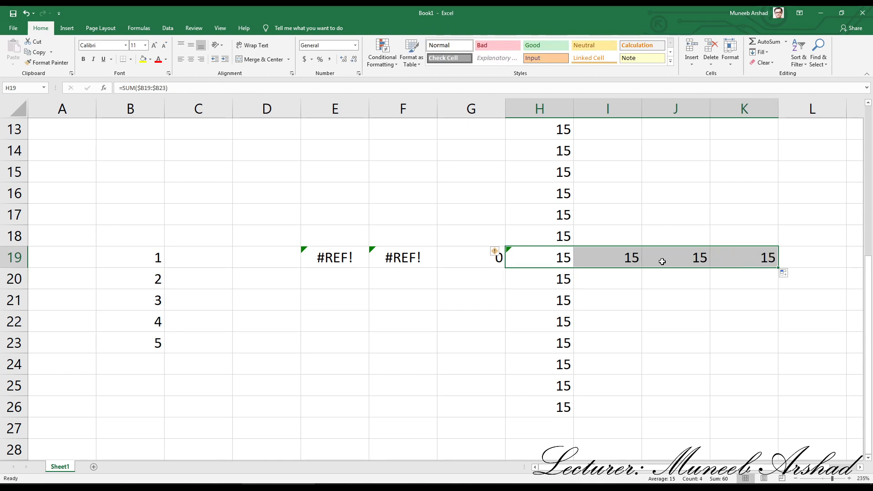
pyautogui.click(548, 262)
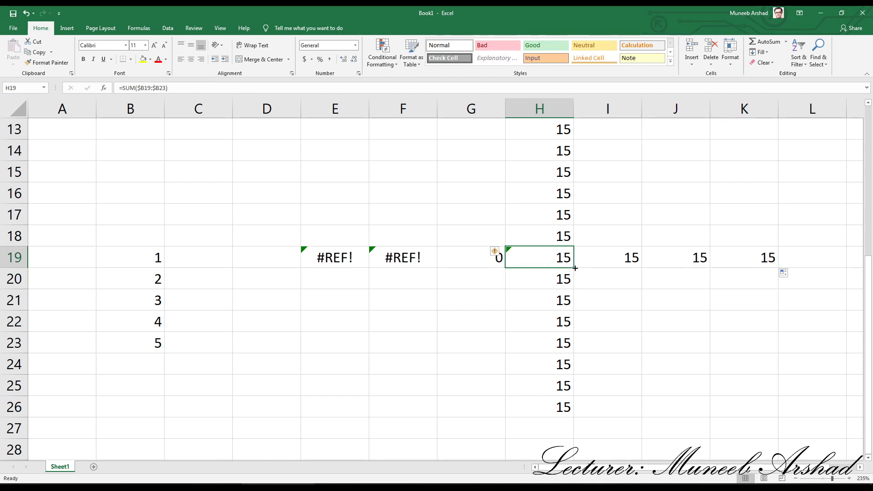
pyautogui.moveTo(575, 269); pyautogui.dragTo(332, 258)
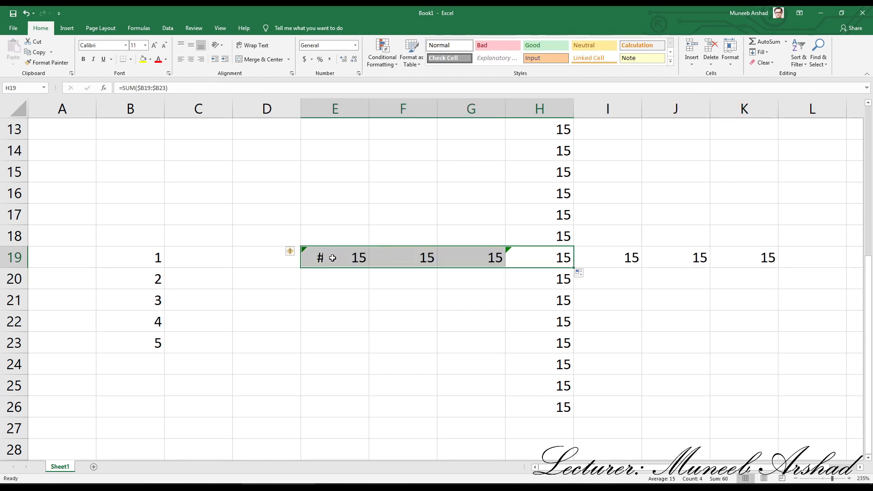
# Step: Fill the column-locked formula from H19 up to H13 and down to H26
pyautogui.click(557, 261)
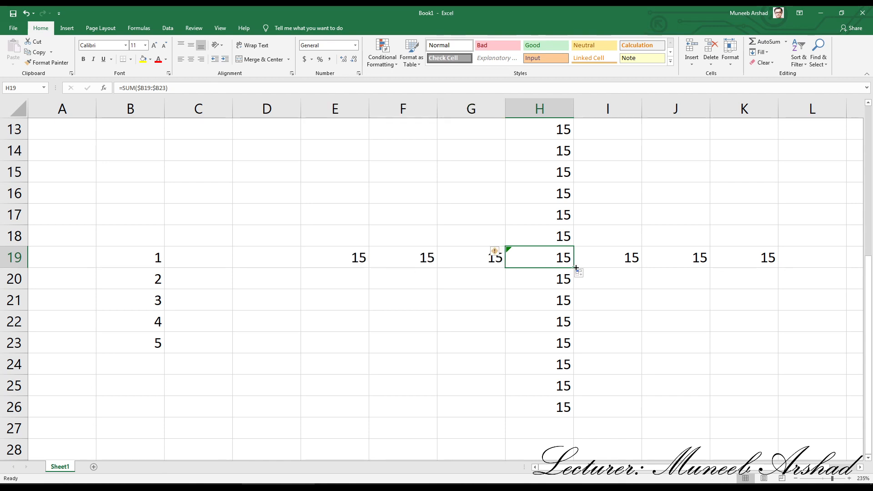
pyautogui.moveTo(576, 268); pyautogui.dragTo(579, 126)
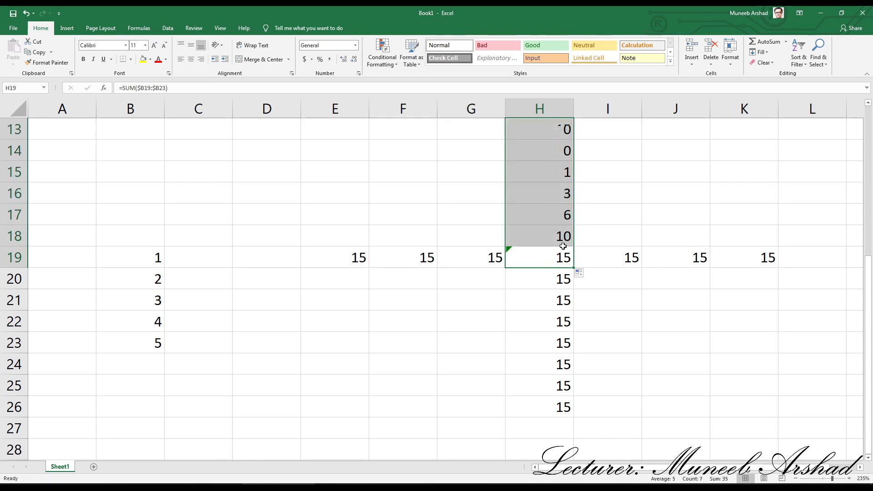
pyautogui.click(564, 255)
pyautogui.moveTo(576, 269); pyautogui.dragTo(575, 411)
# Step: Inspect the formulas in H19, K19, E19 and H13, highlighting the dollar sign that locks the first column reference in H19
pyautogui.click(559, 257)
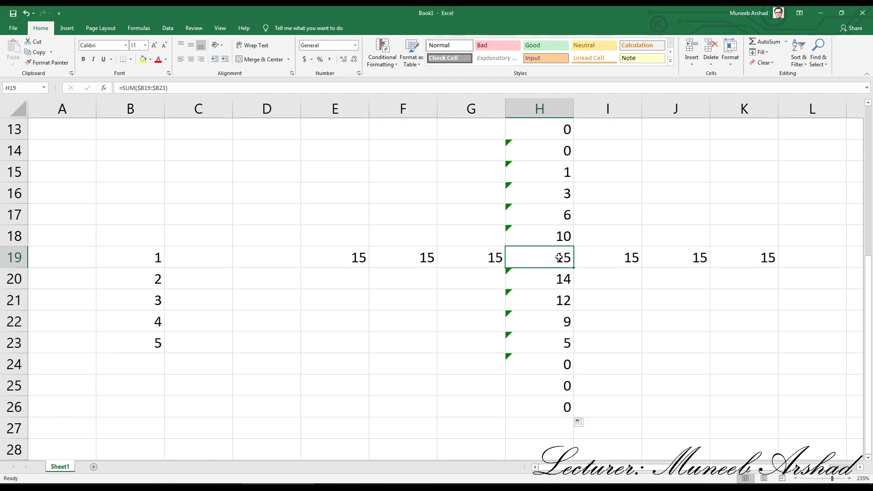
pyautogui.doubleClick(560, 257)
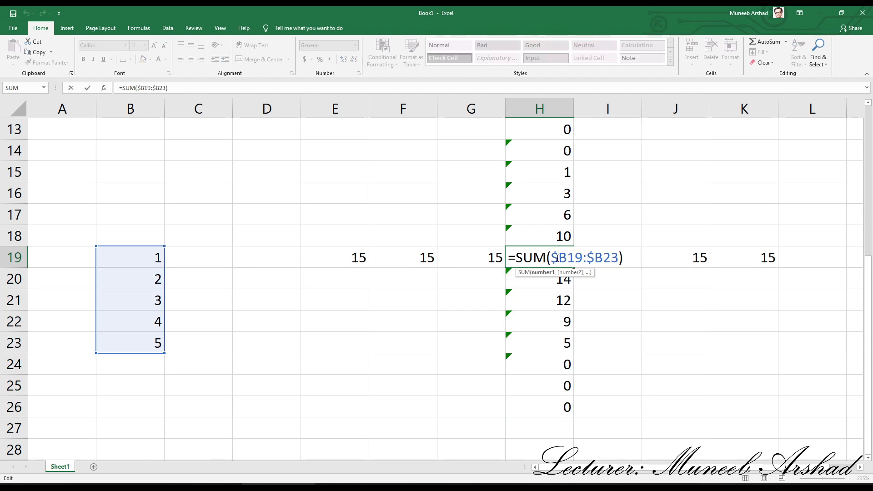
pyautogui.moveTo(556, 258); pyautogui.dragTo(551, 257)
pyautogui.click(764, 259)
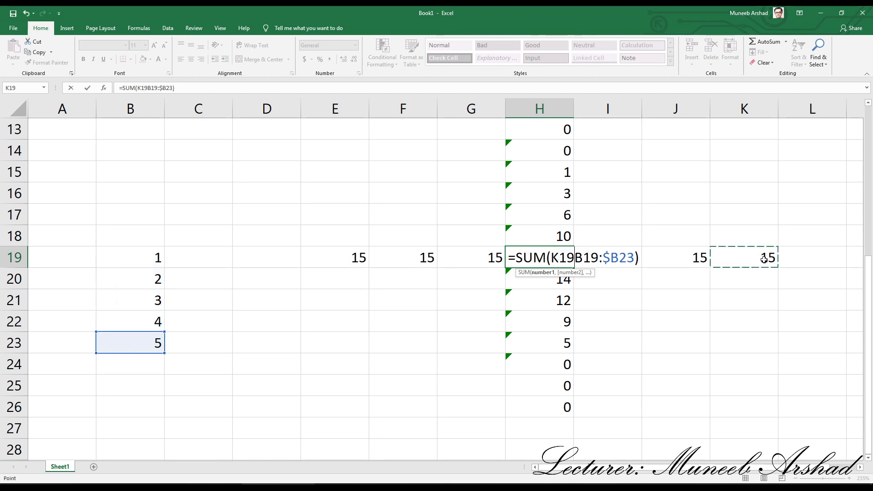
pyautogui.press('Escape')
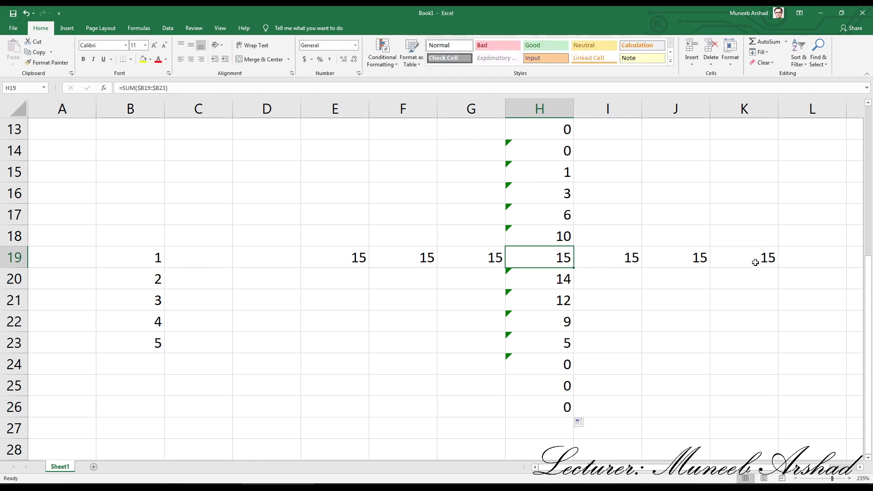
pyautogui.doubleClick(755, 260)
pyautogui.press('Escape')
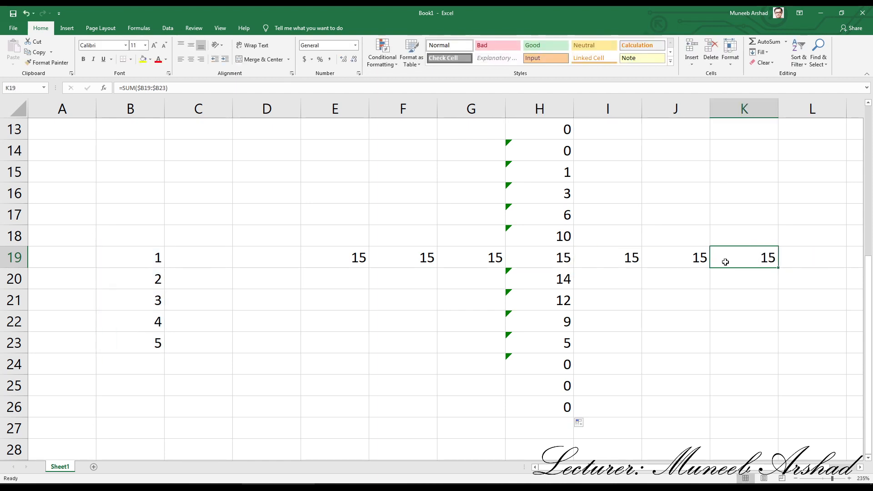
pyautogui.doubleClick(352, 255)
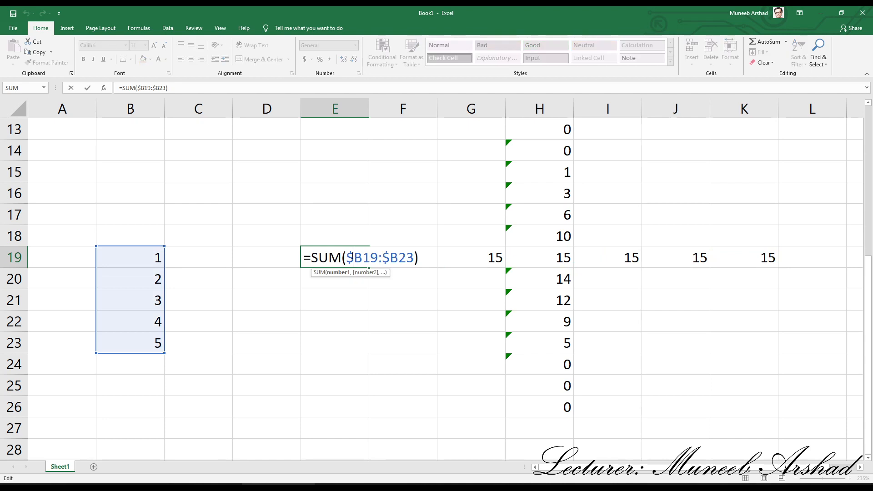
pyautogui.press('Escape')
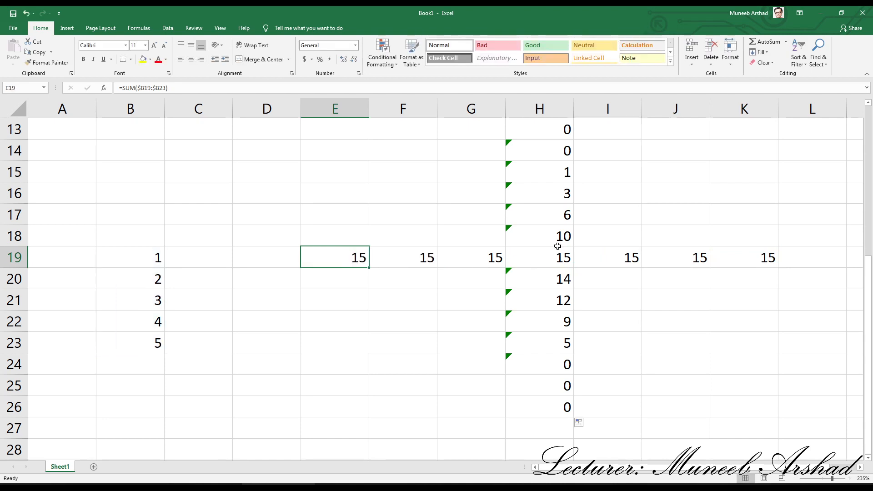
pyautogui.click(563, 133)
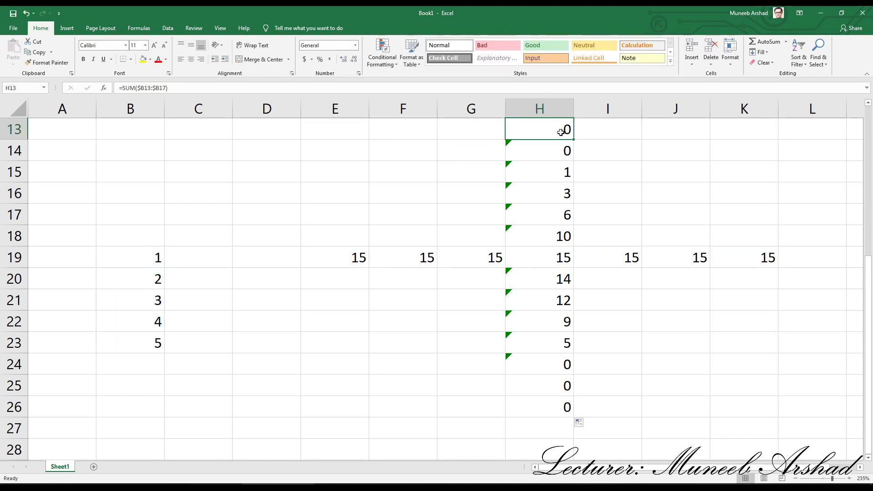
pyautogui.doubleClick(563, 133)
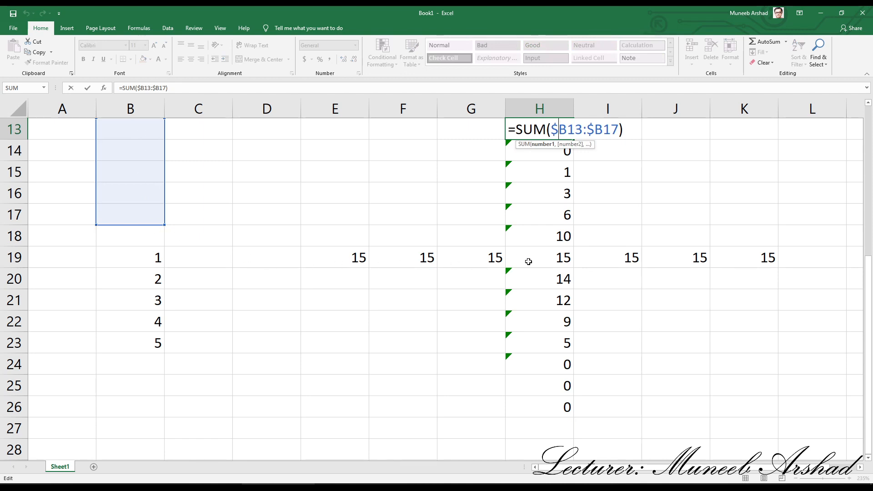
# Step: Refill the column-locked formula from H19 down to H26 and inspect the resulting references in H20 through H26
pyautogui.click(551, 260)
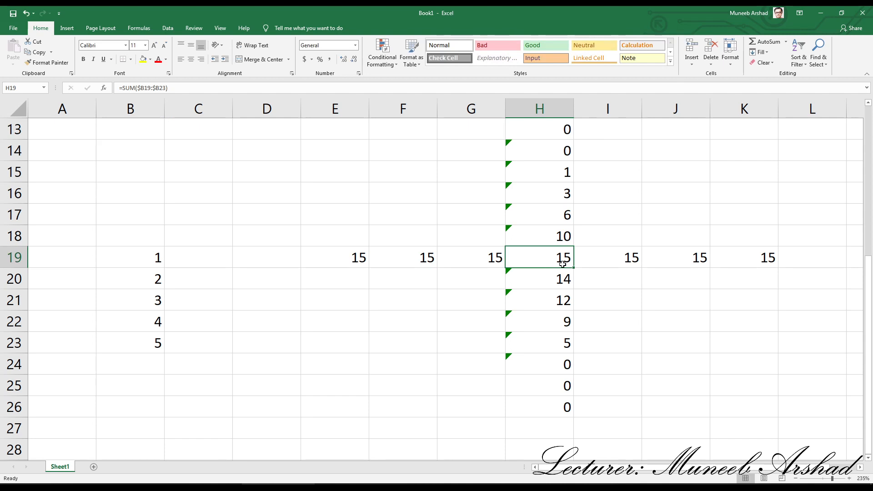
pyautogui.moveTo(575, 270); pyautogui.dragTo(567, 410)
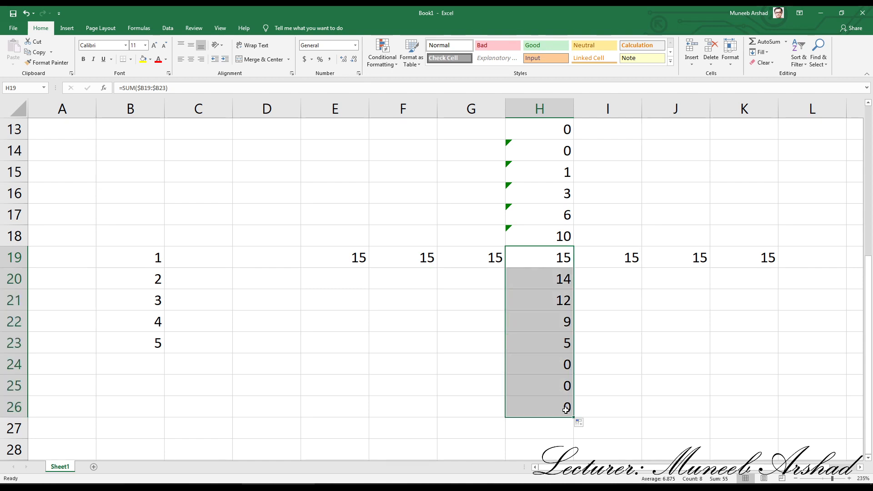
pyautogui.click(564, 277)
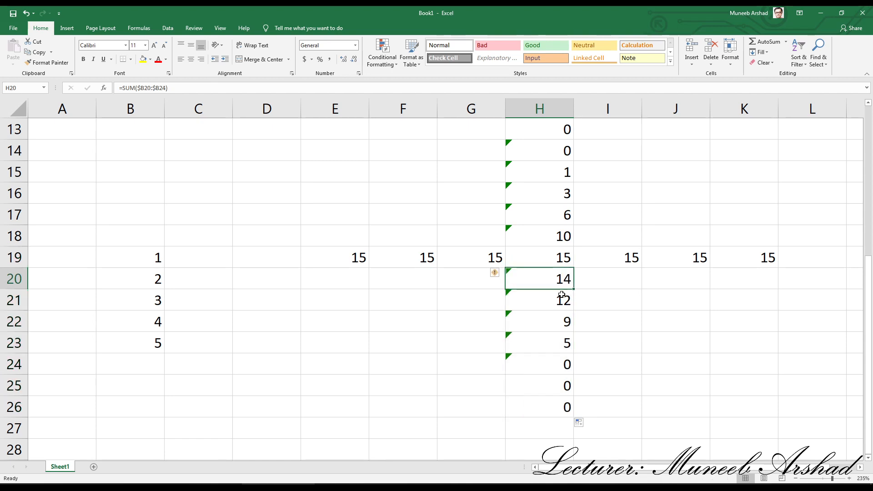
pyautogui.click(562, 300)
pyautogui.click(561, 322)
pyautogui.click(561, 343)
pyautogui.click(560, 364)
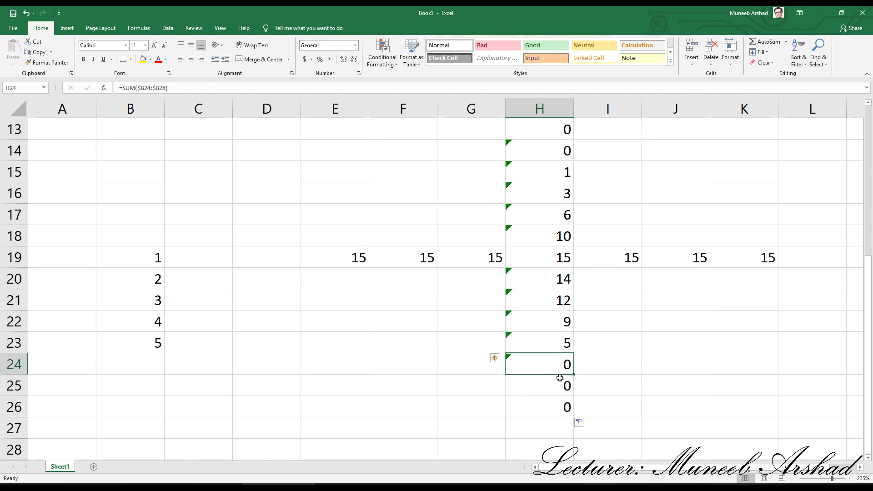
pyautogui.click(560, 384)
pyautogui.click(562, 408)
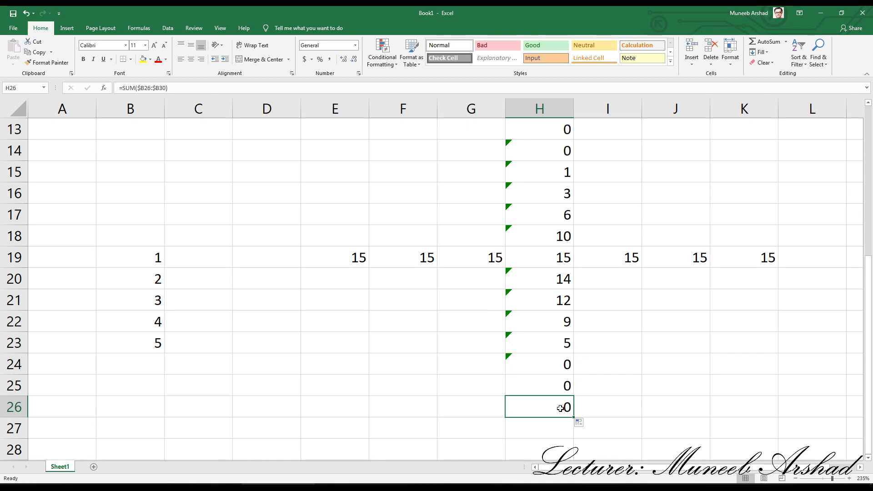
pyautogui.doubleClick(539, 407)
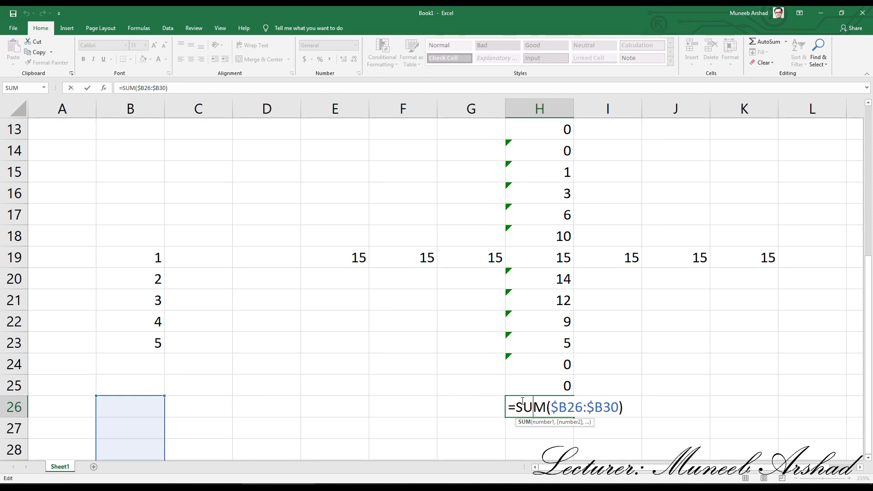
# Step: Change the H19 SUM range to the relative reference B19:B23
pyautogui.doubleClick(562, 256)
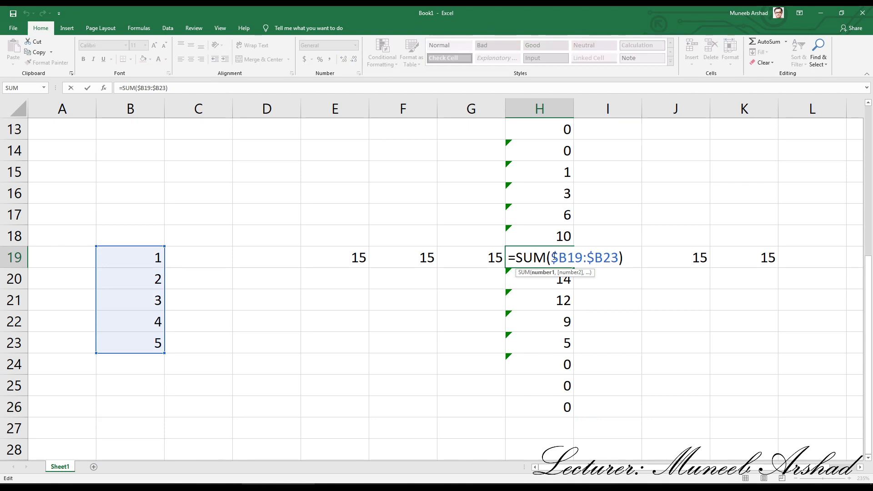
pyautogui.moveTo(552, 258); pyautogui.dragTo(619, 258)
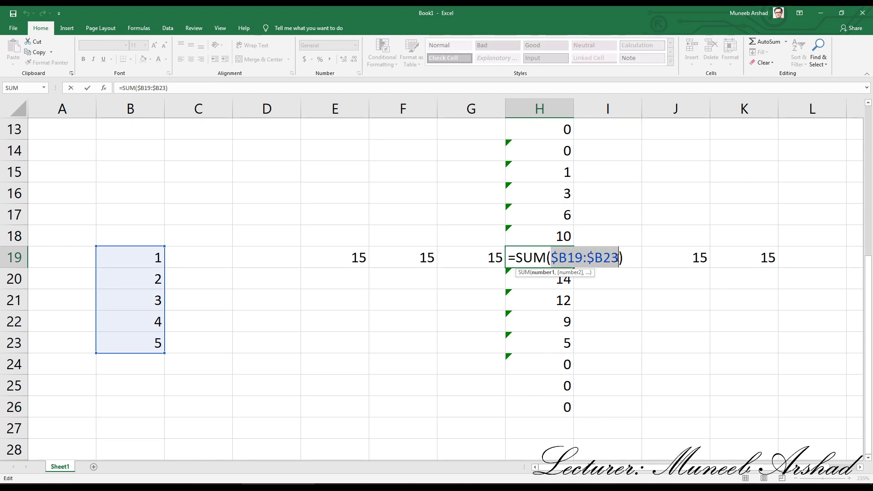
pyautogui.press('F4')
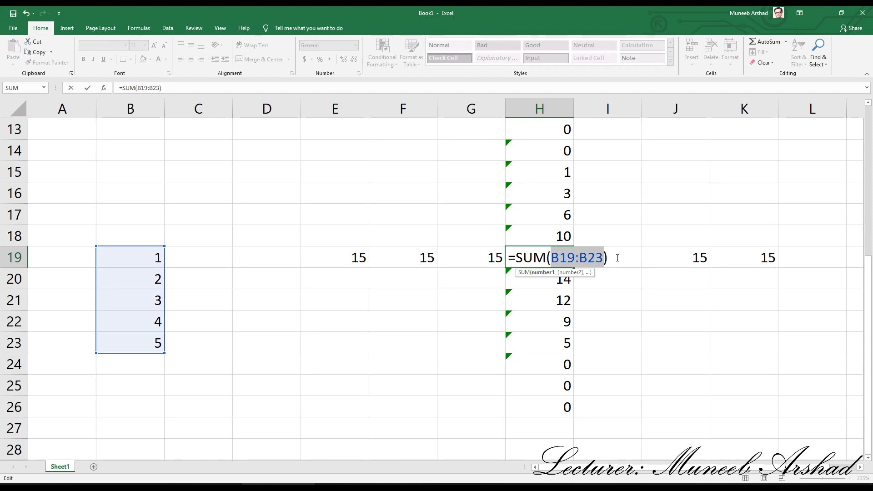
pyautogui.press('Return')
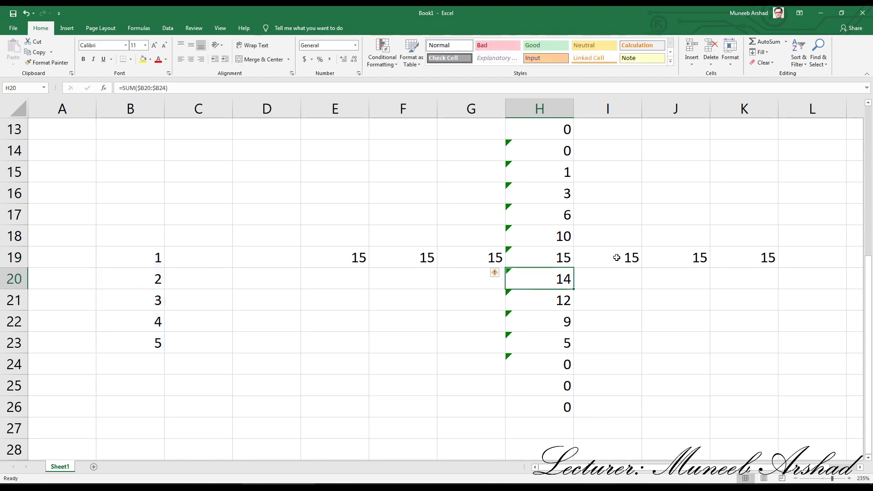
# Step: Fill the relative formula from H19 up to H13 and down to H26
pyautogui.click(561, 258)
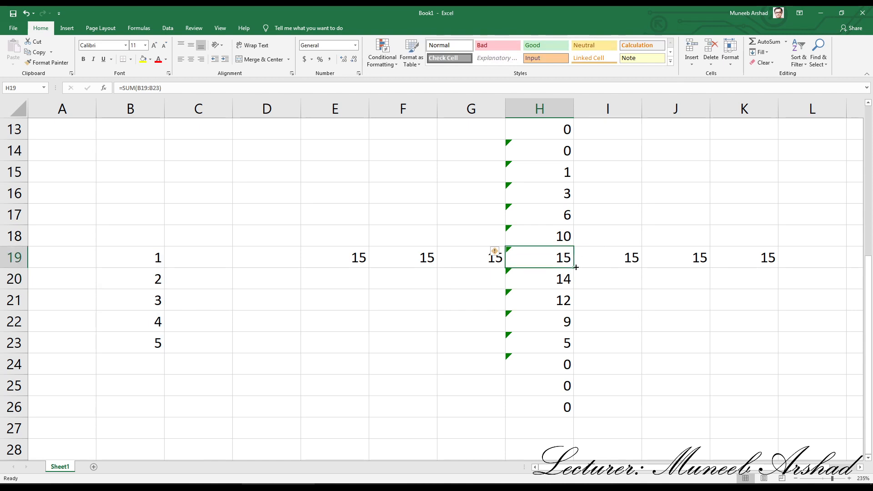
pyautogui.moveTo(574, 268); pyautogui.dragTo(582, 130)
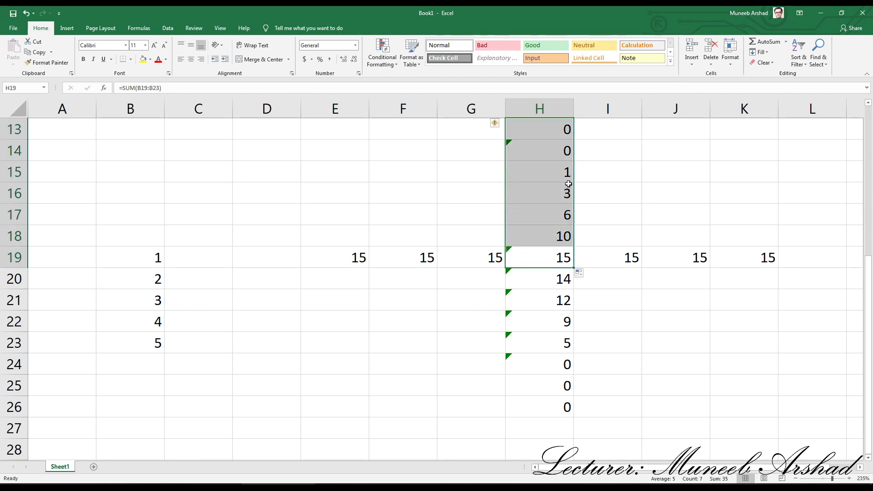
pyautogui.click(567, 267)
pyautogui.moveTo(574, 268); pyautogui.dragTo(586, 413)
# Step: Fill the relative formula from H19 across row 19, from E19 to K19
pyautogui.click(563, 255)
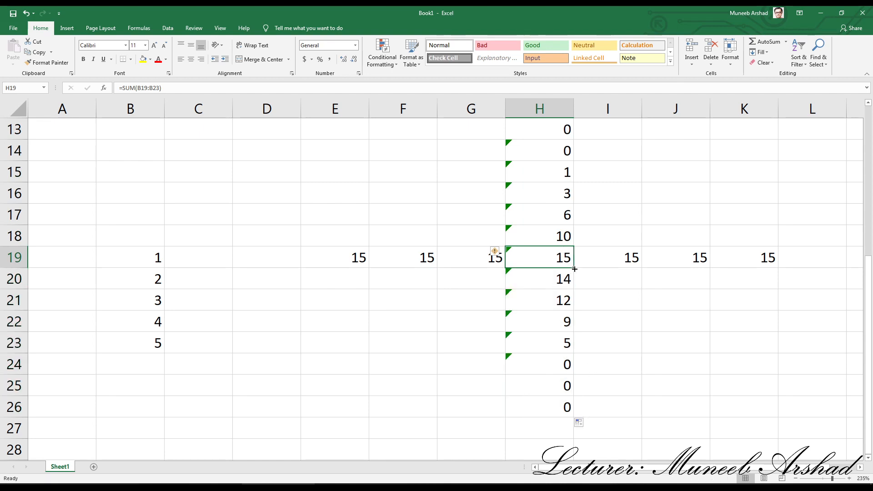
pyautogui.moveTo(574, 268); pyautogui.dragTo(746, 269)
pyautogui.click(563, 258)
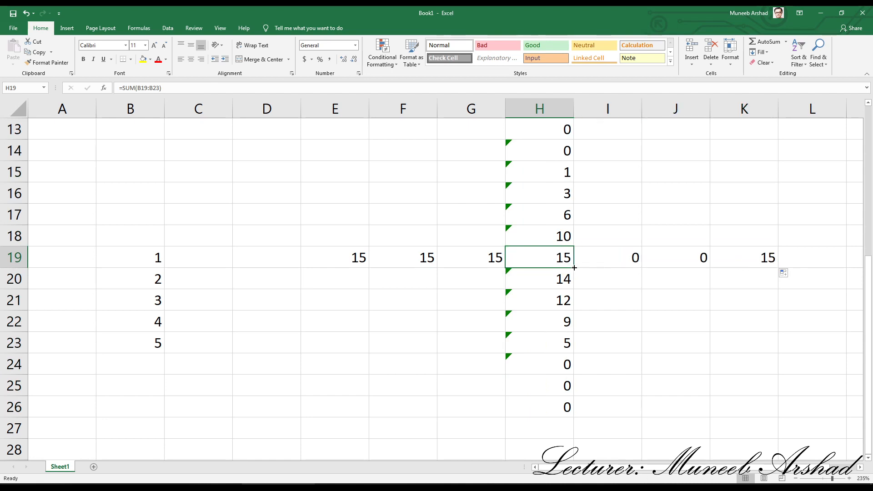
pyautogui.moveTo(572, 268); pyautogui.dragTo(357, 260)
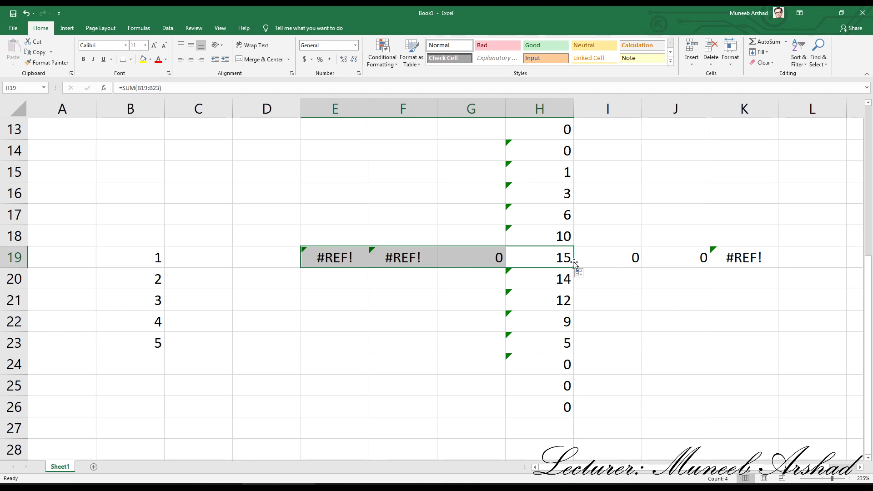
# Step: Inspect the formula in J19 to see which range the filled relative reference points to
pyautogui.click(683, 256)
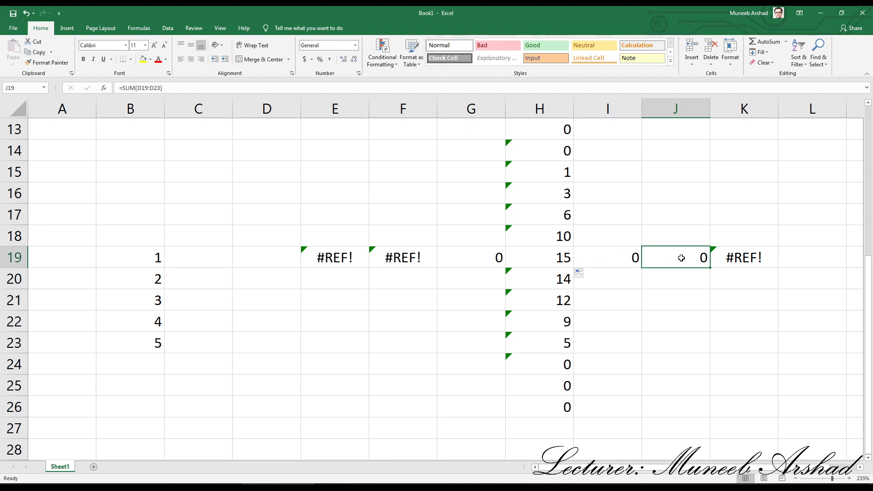
pyautogui.doubleClick(681, 258)
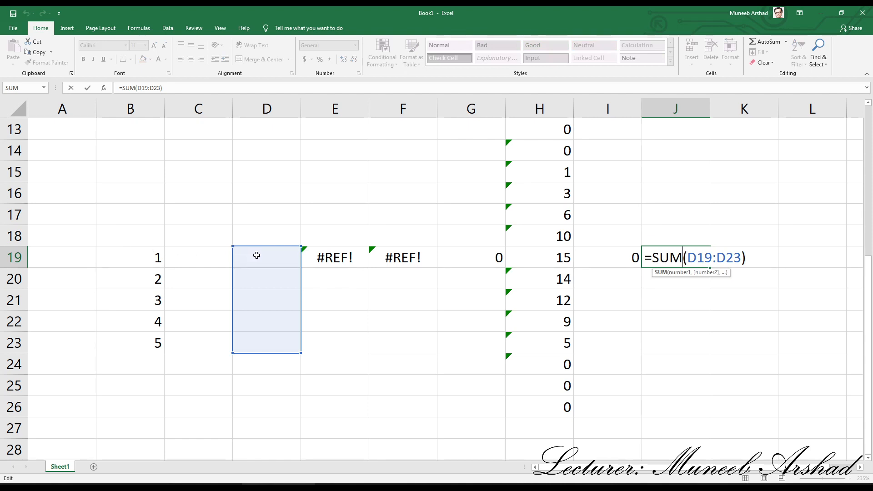
pyautogui.click(541, 256)
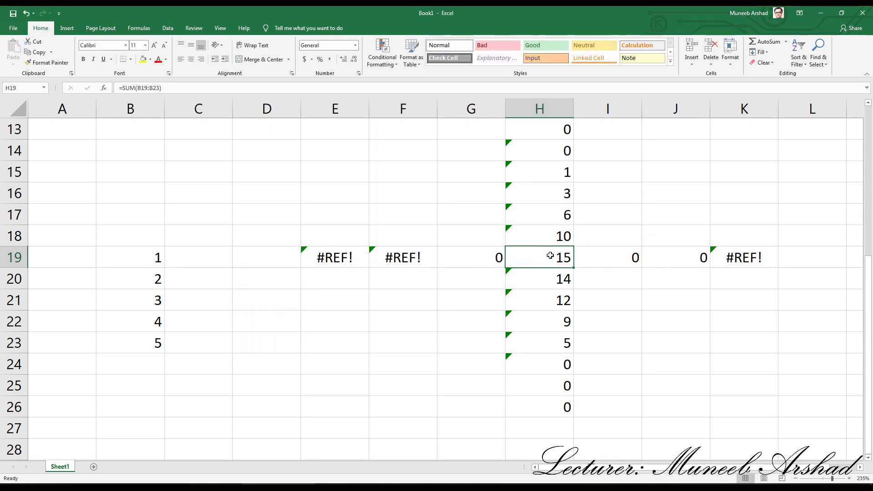
# Step: Cycle the H19 SUM range through absolute, row-locked, column-locked and relative references, and enter it as the absolute reference $B$19:$B$23
pyautogui.doubleClick(550, 256)
pyautogui.moveTo(551, 258); pyautogui.dragTo(603, 258)
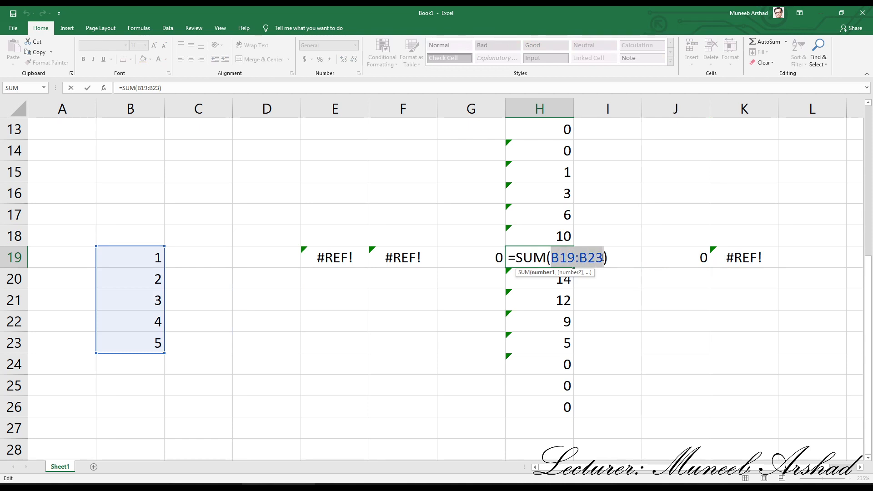
pyautogui.press('F4')
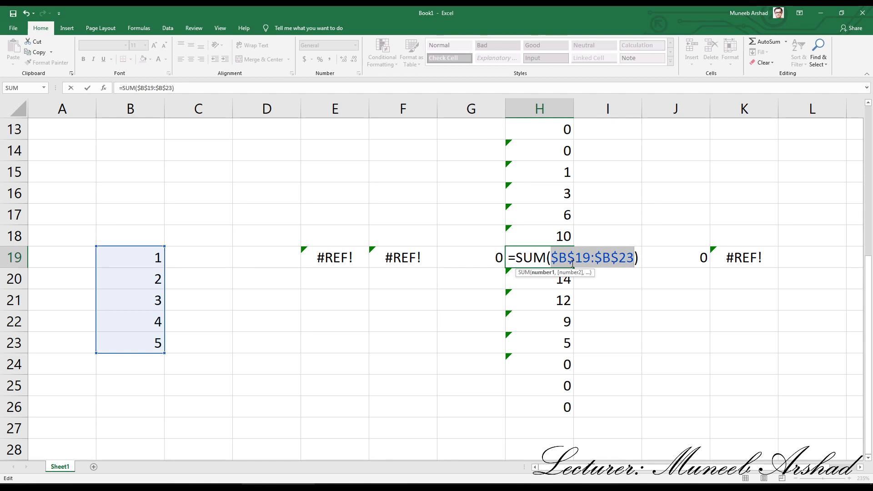
pyautogui.press('F4')
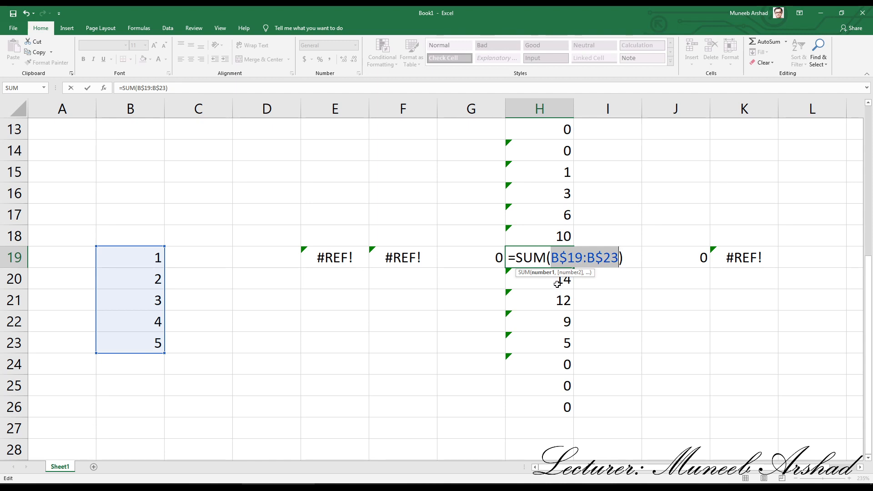
pyautogui.press('F4')
pyautogui.press('F4')
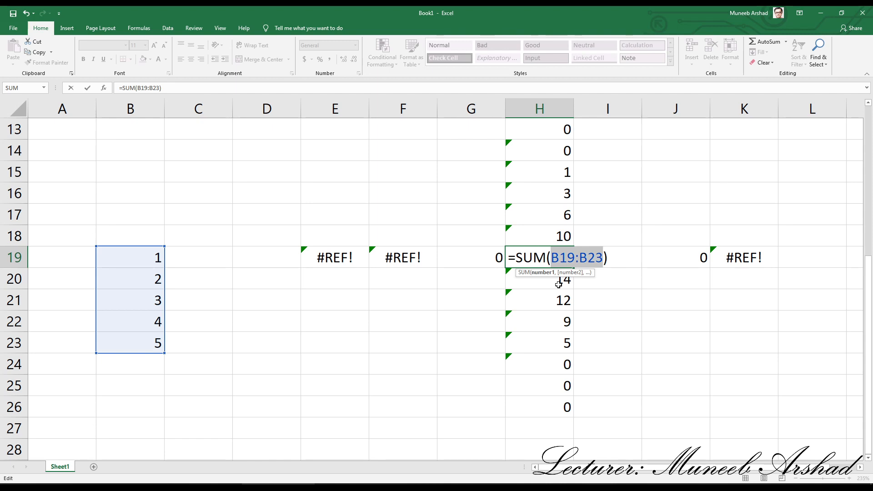
pyautogui.press('F4')
pyautogui.press('F4')
pyautogui.press('F4')
pyautogui.press('F4')
pyautogui.press('F4')
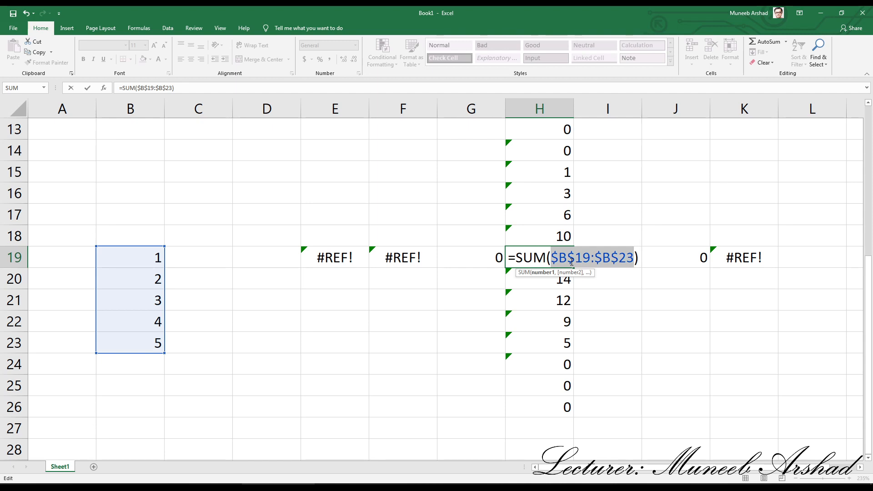
pyautogui.press('Return')
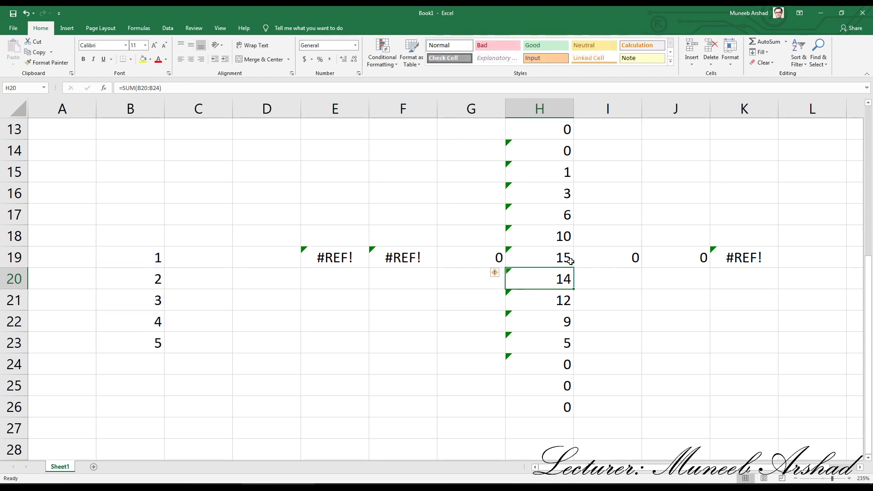